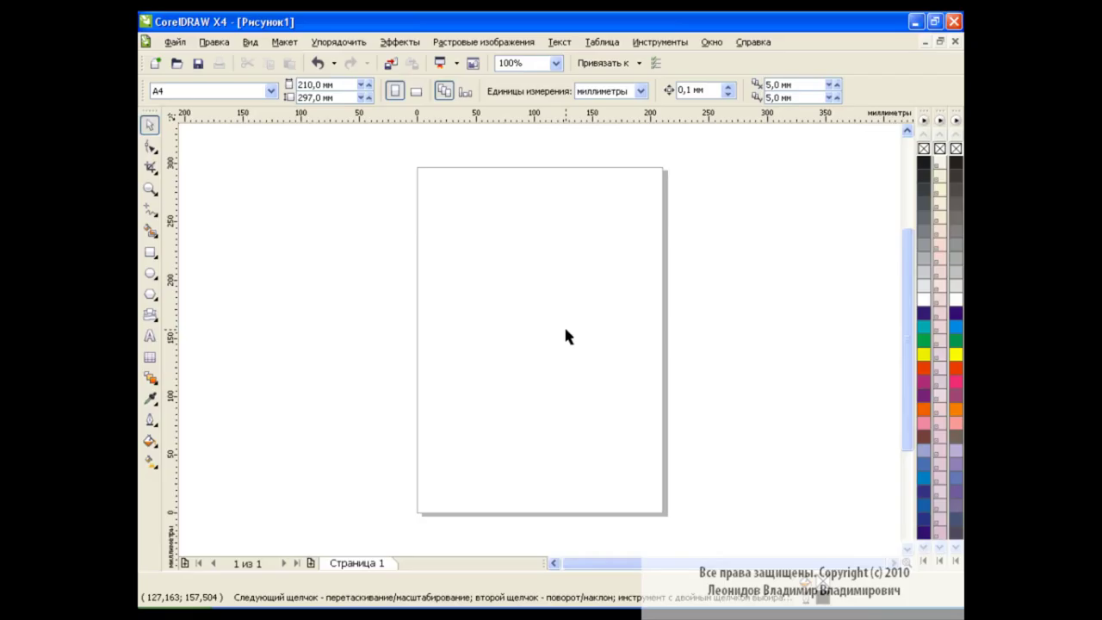
# - Import the violet flower photo 221021.JPG and place it left of the A4 page
pyautogui.click(391, 62)
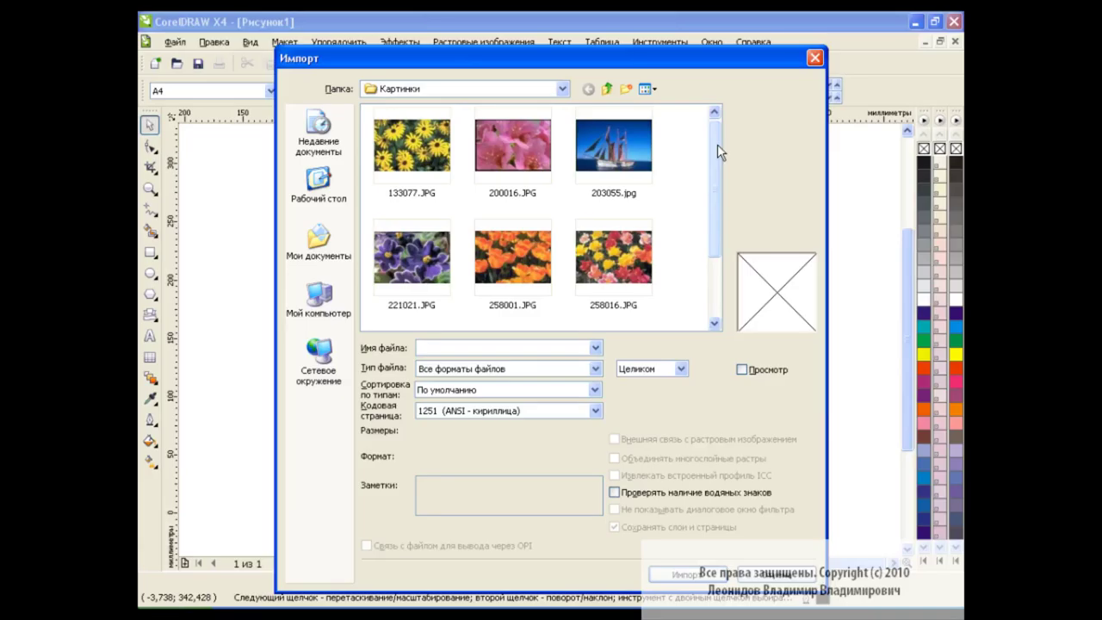
pyautogui.moveTo(717, 144)
pyautogui.mouseDown()
pyautogui.moveTo(714, 184)
pyautogui.moveTo(700, 143)
pyautogui.mouseUp()
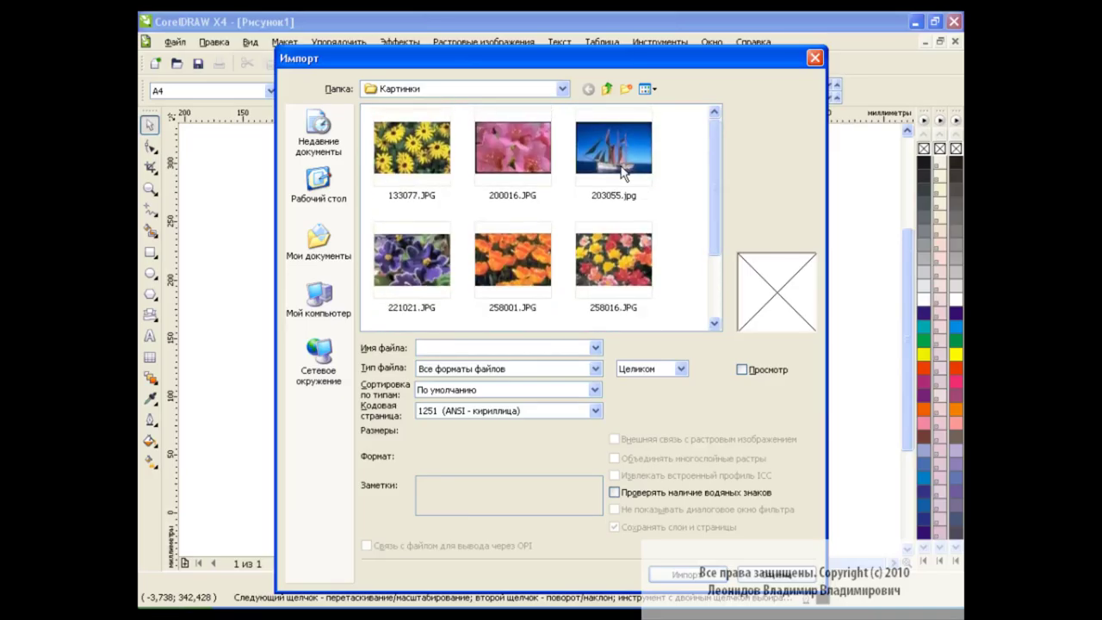
pyautogui.doubleClick(421, 260)
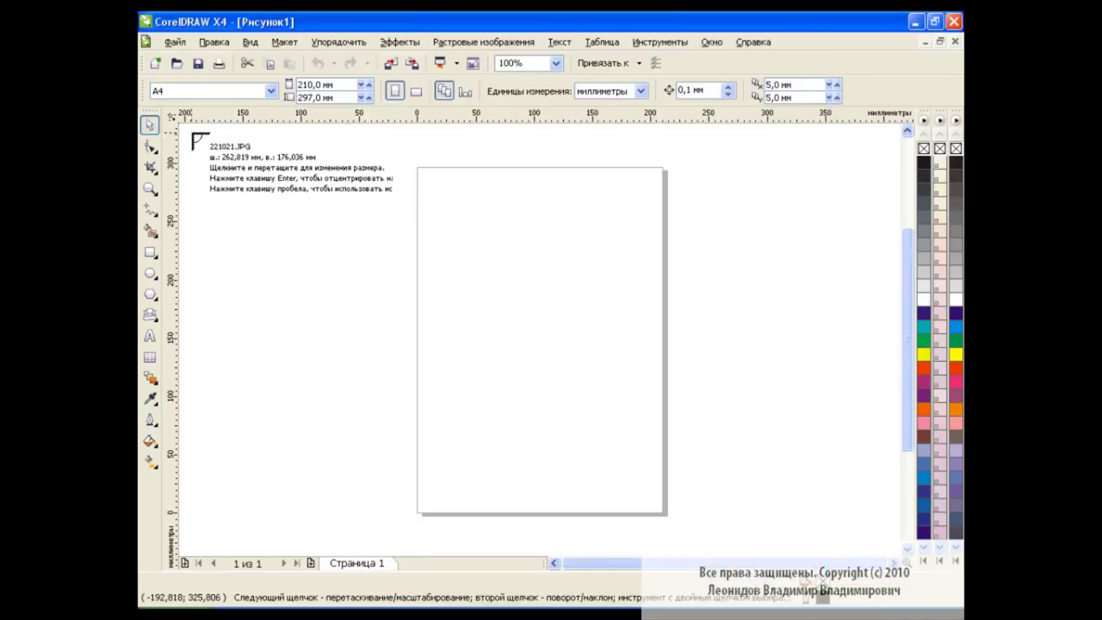
pyautogui.moveTo(191, 132)
pyautogui.mouseDown()
pyautogui.moveTo(497, 311)
pyautogui.moveTo(561, 370)
pyautogui.mouseUp()
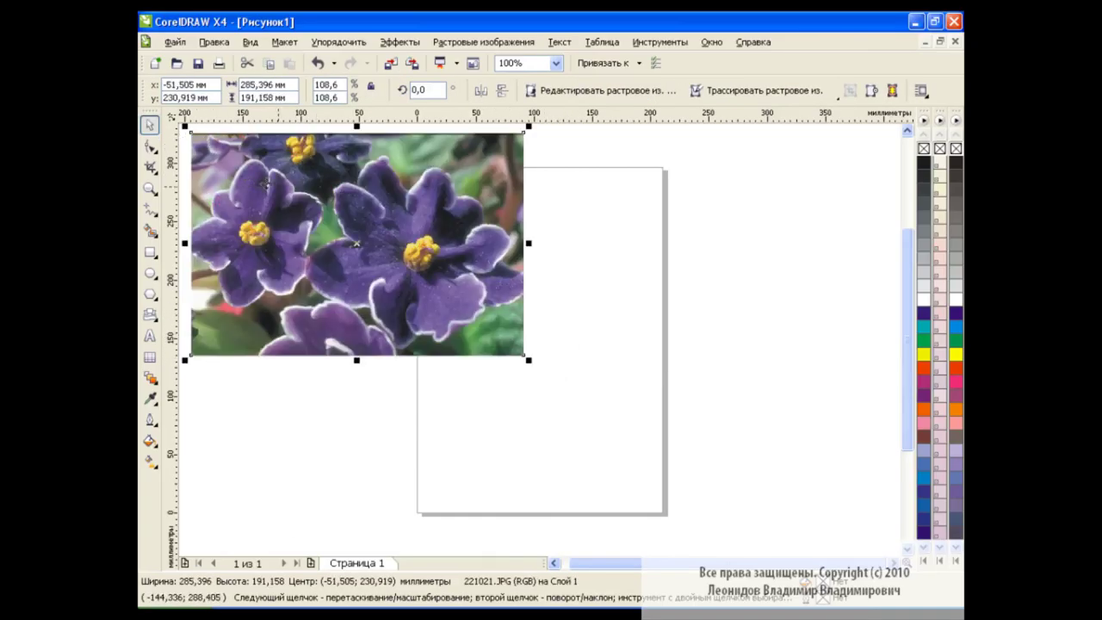
pyautogui.moveTo(348, 218); pyautogui.dragTo(195, 209)
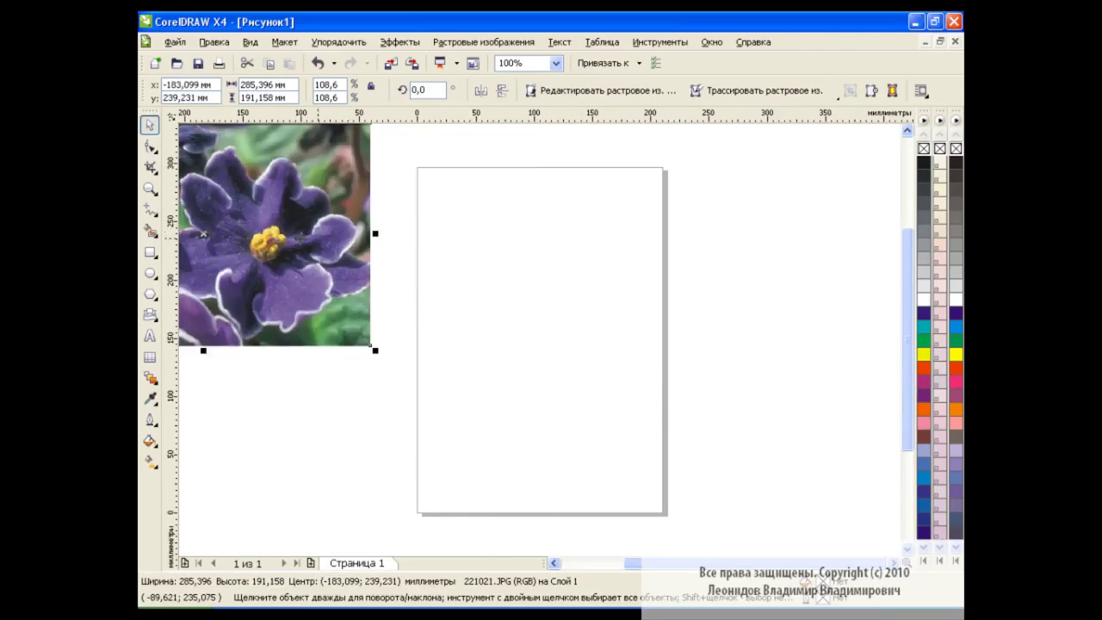
pyautogui.click(568, 318)
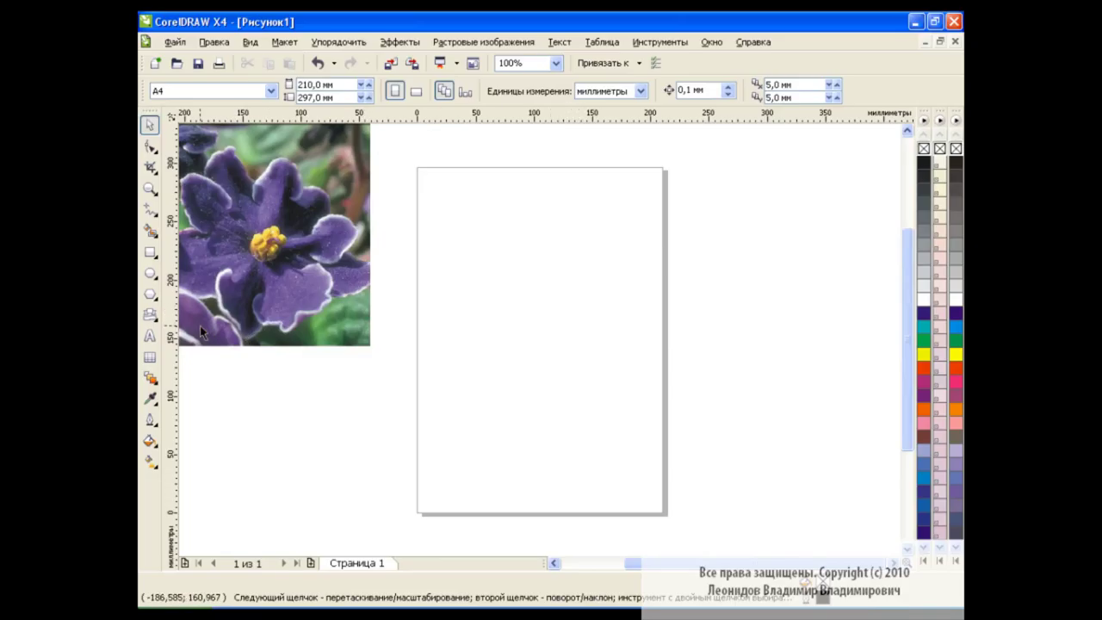
# - Draw a large square frame from Basic Shapes across the upper page and drag the photo onto it
pyautogui.click(153, 318)
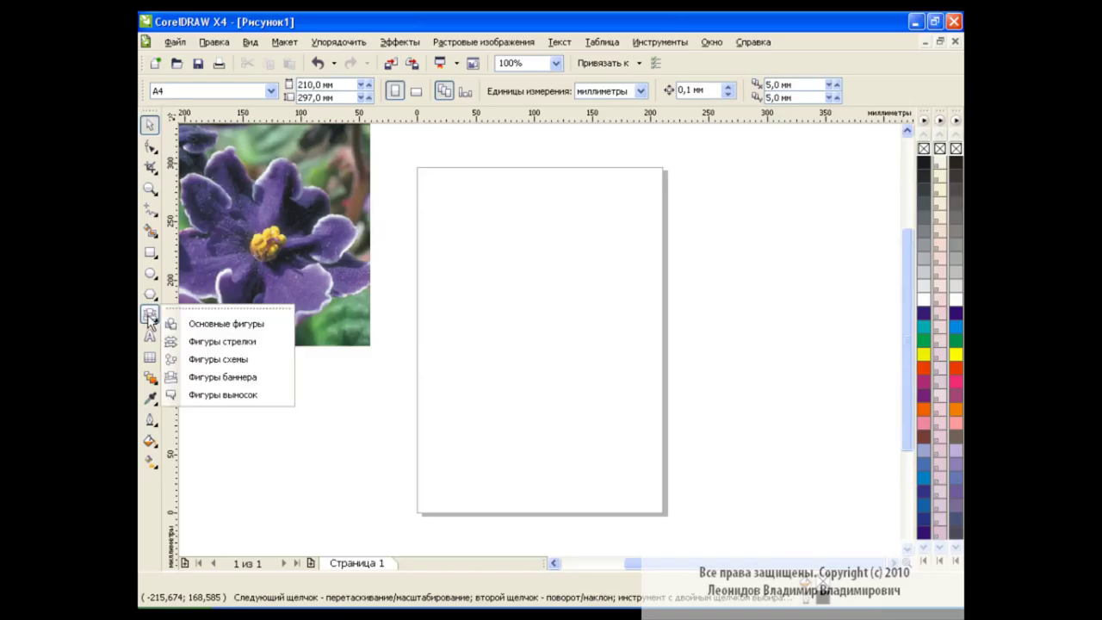
pyautogui.click(227, 324)
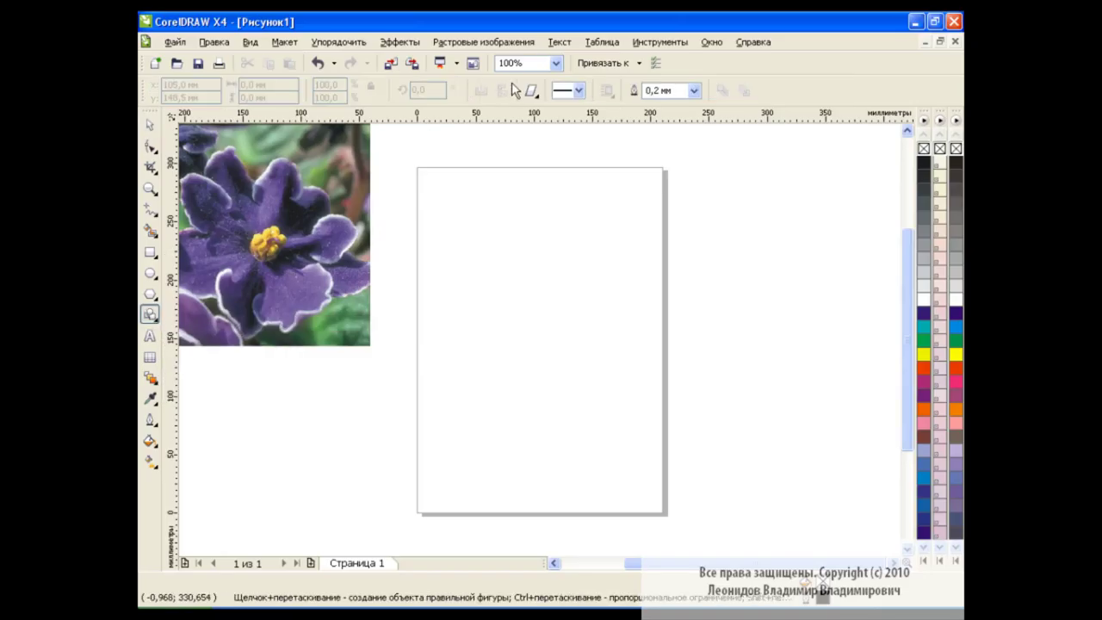
pyautogui.click(534, 93)
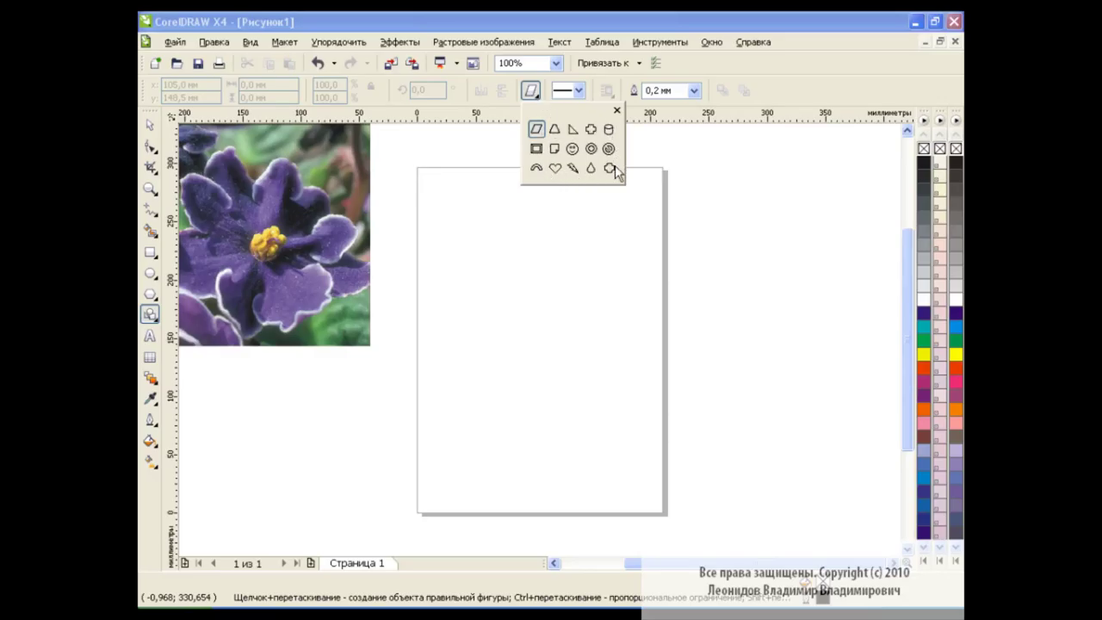
pyautogui.click(538, 149)
pyautogui.moveTo(390, 181); pyautogui.dragTo(814, 389)
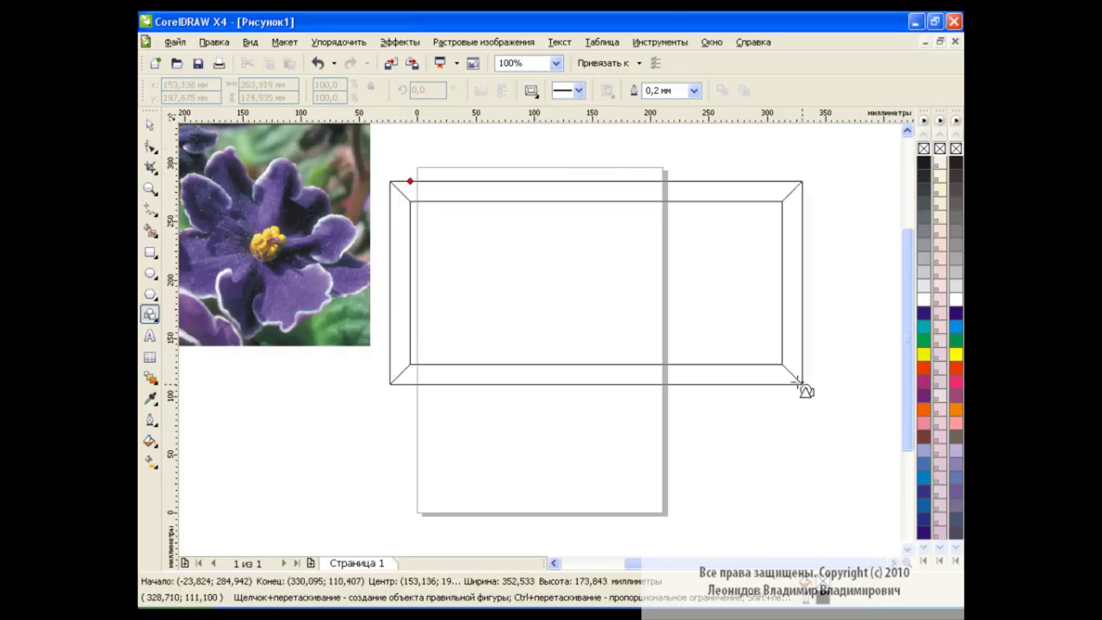
pyautogui.click(150, 125)
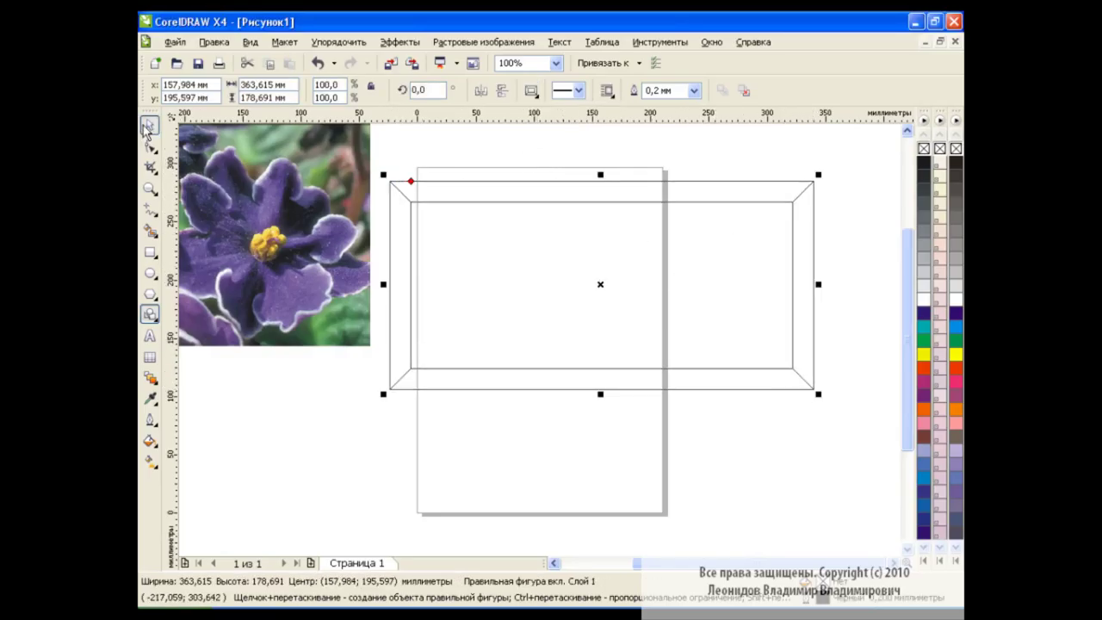
pyautogui.moveTo(246, 214); pyautogui.dragTo(541, 272)
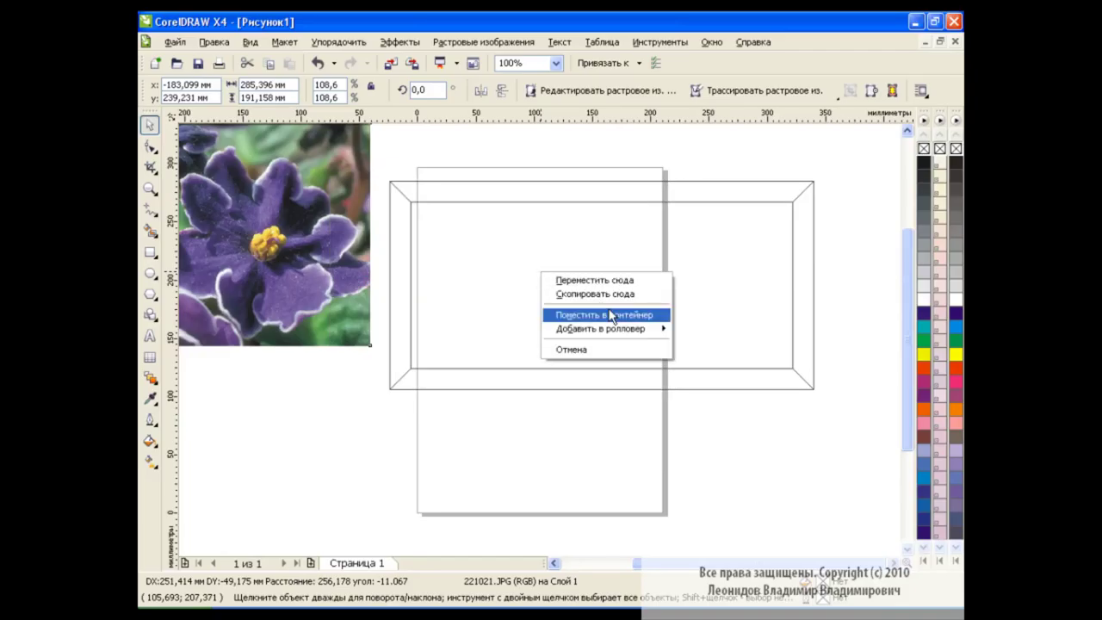
# - PowerClip the photo into the frame and resize it inside to fit the frame
pyautogui.click(594, 316)
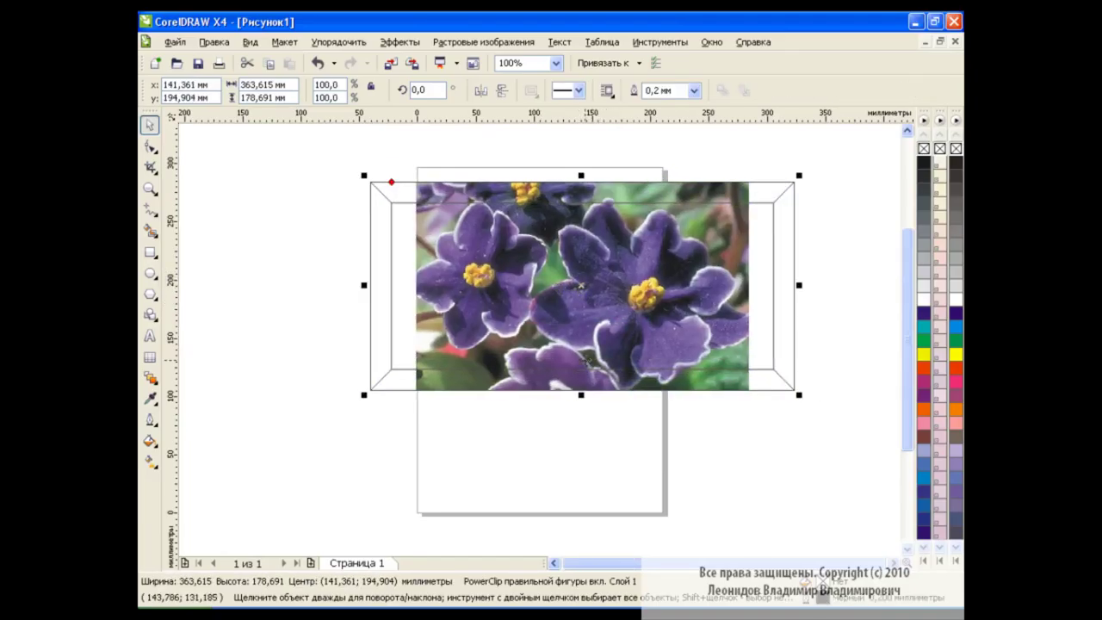
pyautogui.click(422, 43)
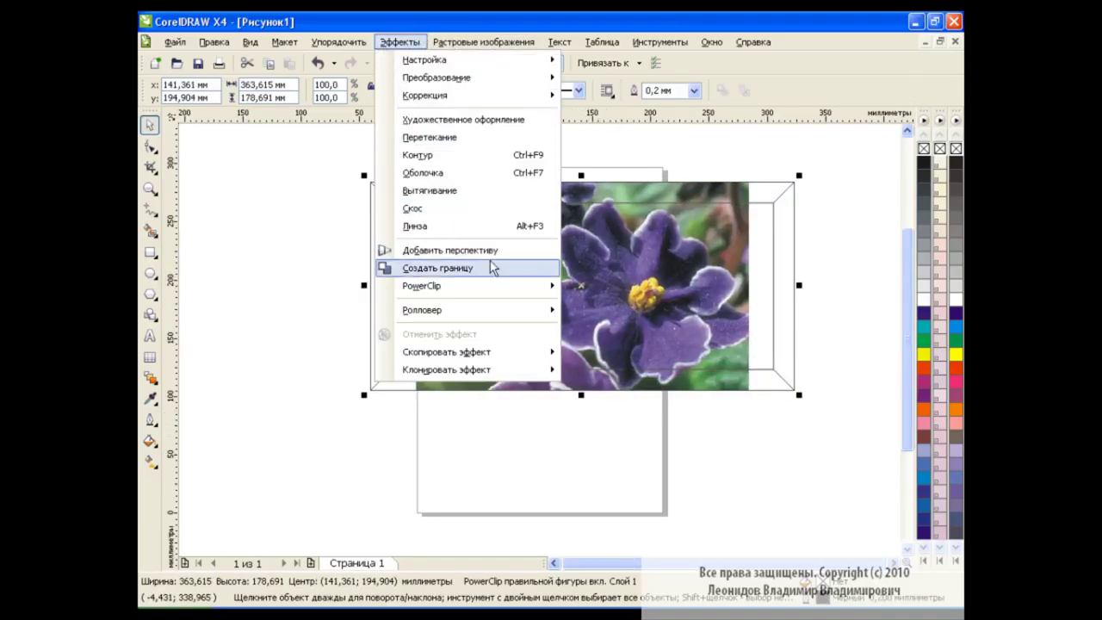
pyautogui.moveTo(422, 286)
pyautogui.click(655, 330)
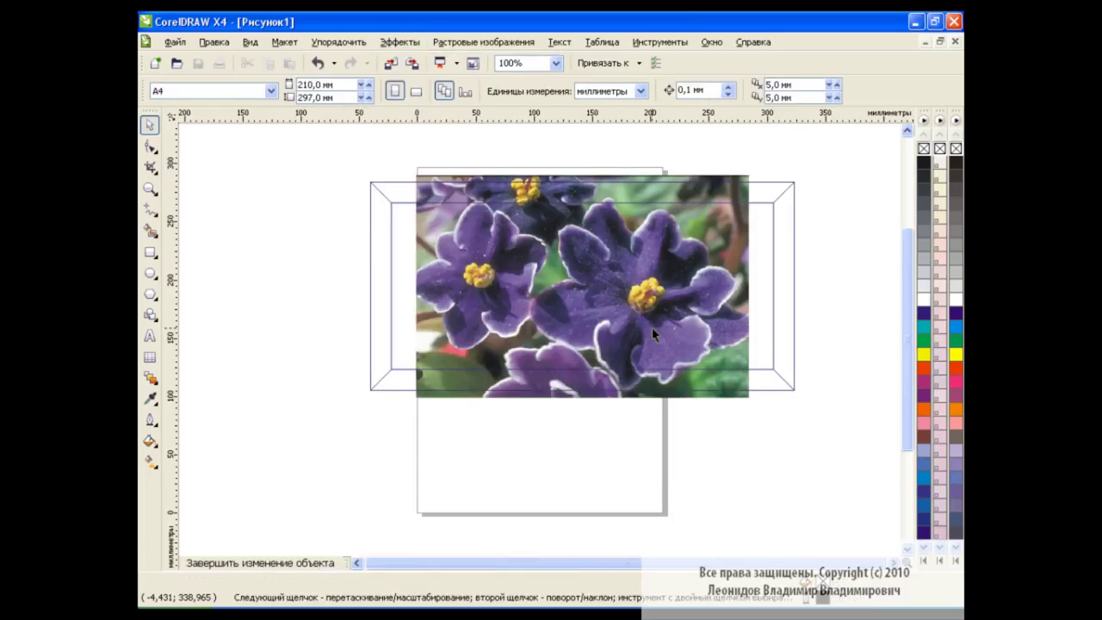
pyautogui.click(617, 267)
pyautogui.moveTo(582, 170); pyautogui.dragTo(581, 196)
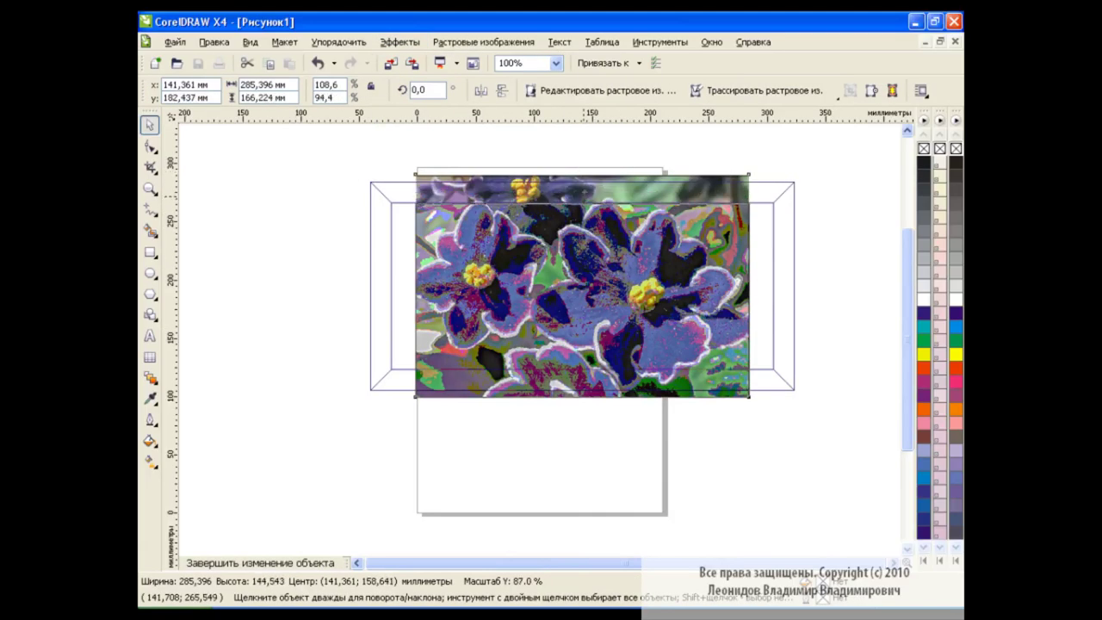
pyautogui.moveTo(409, 299); pyautogui.dragTo(386, 299)
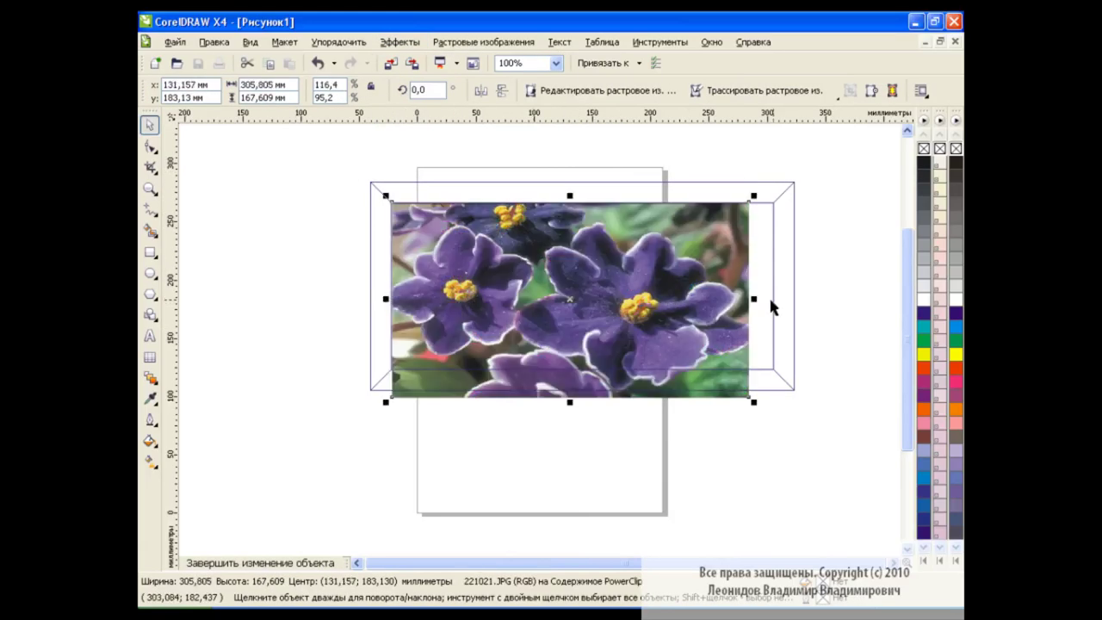
pyautogui.moveTo(753, 299); pyautogui.dragTo(773, 299)
pyautogui.moveTo(570, 401)
pyautogui.mouseDown()
pyautogui.moveTo(570, 368)
pyautogui.moveTo(583, 370)
pyautogui.mouseUp()
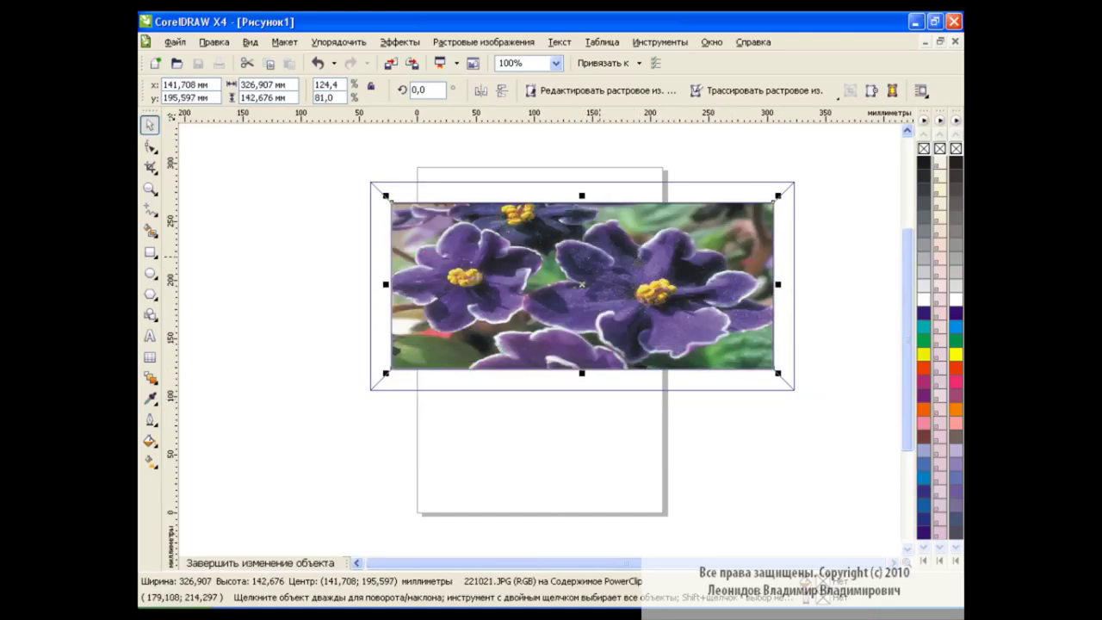
pyautogui.click(400, 42)
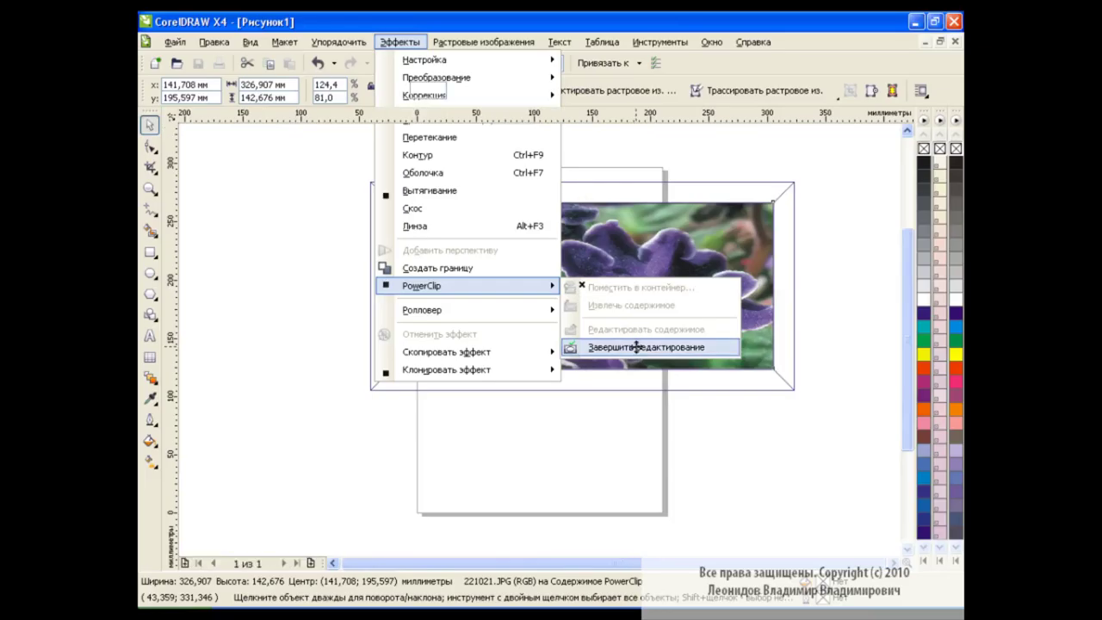
pyautogui.click(637, 347)
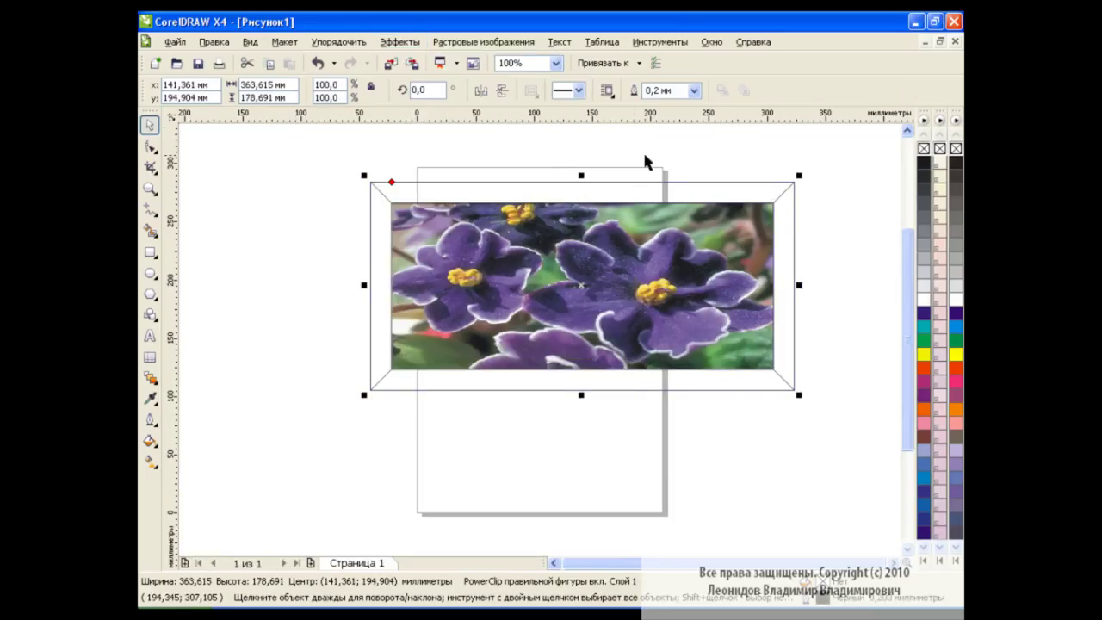
# - Undo back through the history until the frame shape is gone
pyautogui.click(317, 63)
pyautogui.click(317, 63)
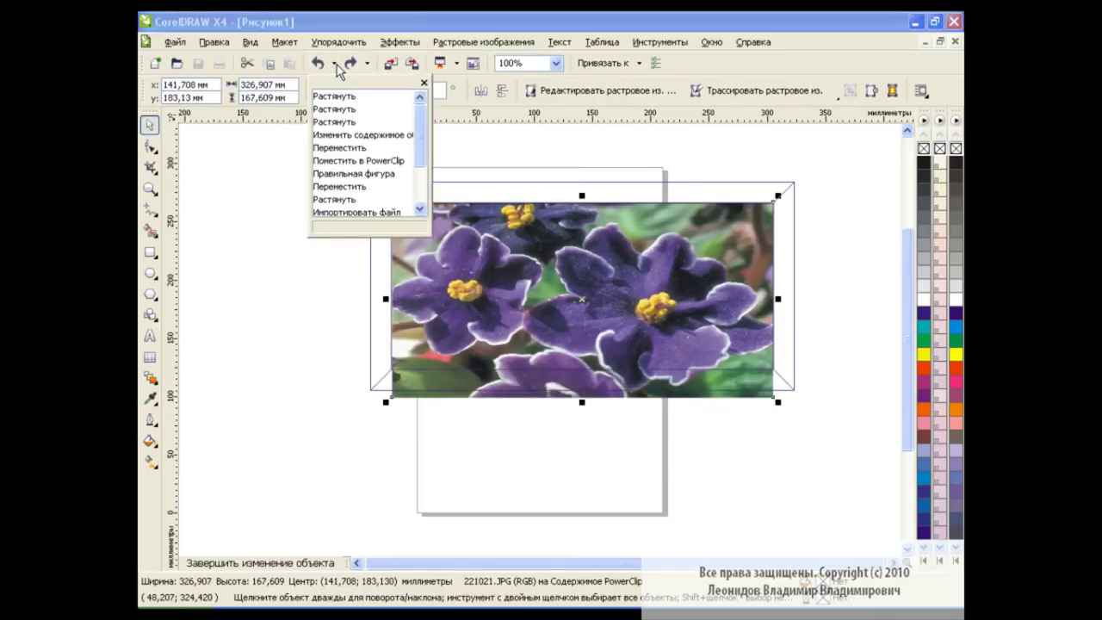
pyautogui.click(349, 147)
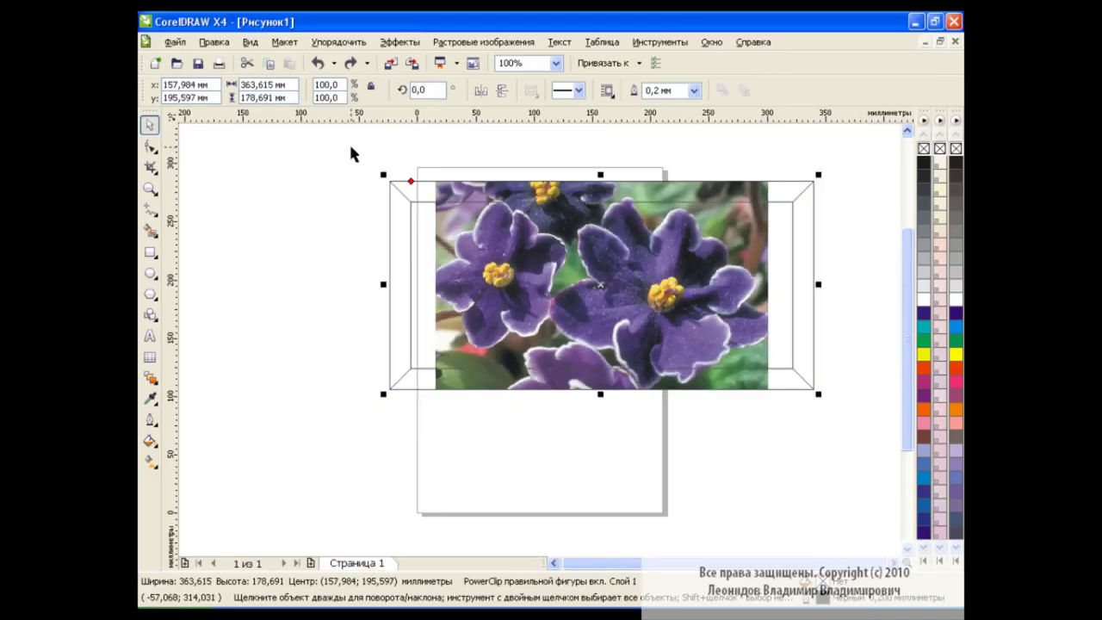
pyautogui.click(317, 63)
pyautogui.click(583, 275)
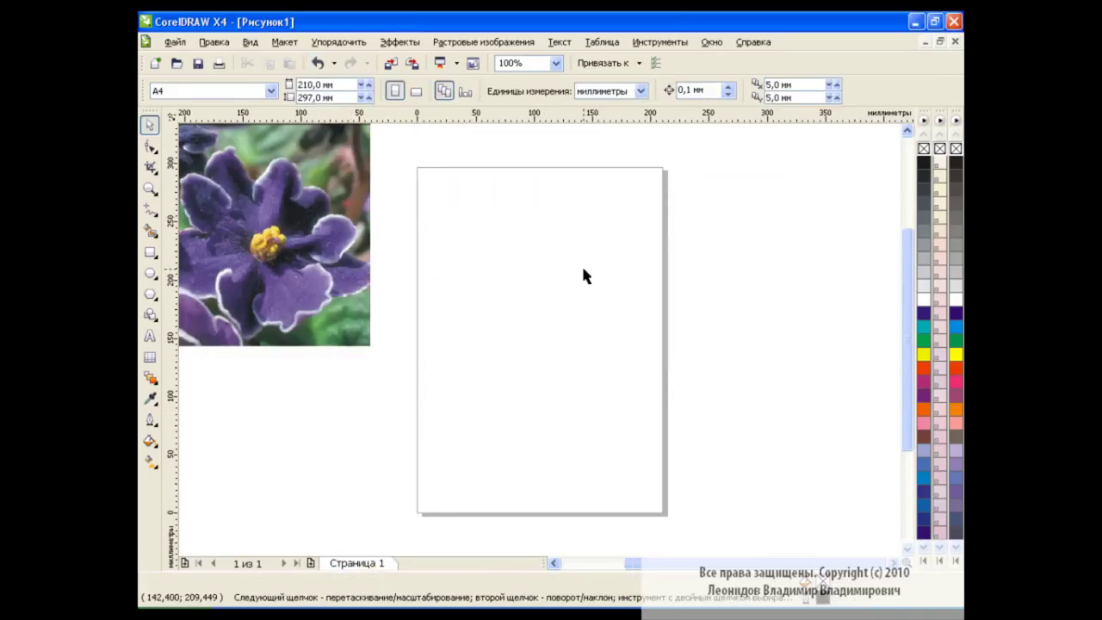
# - Draw a large jagged explosion banner shape across the page
pyautogui.click(151, 315)
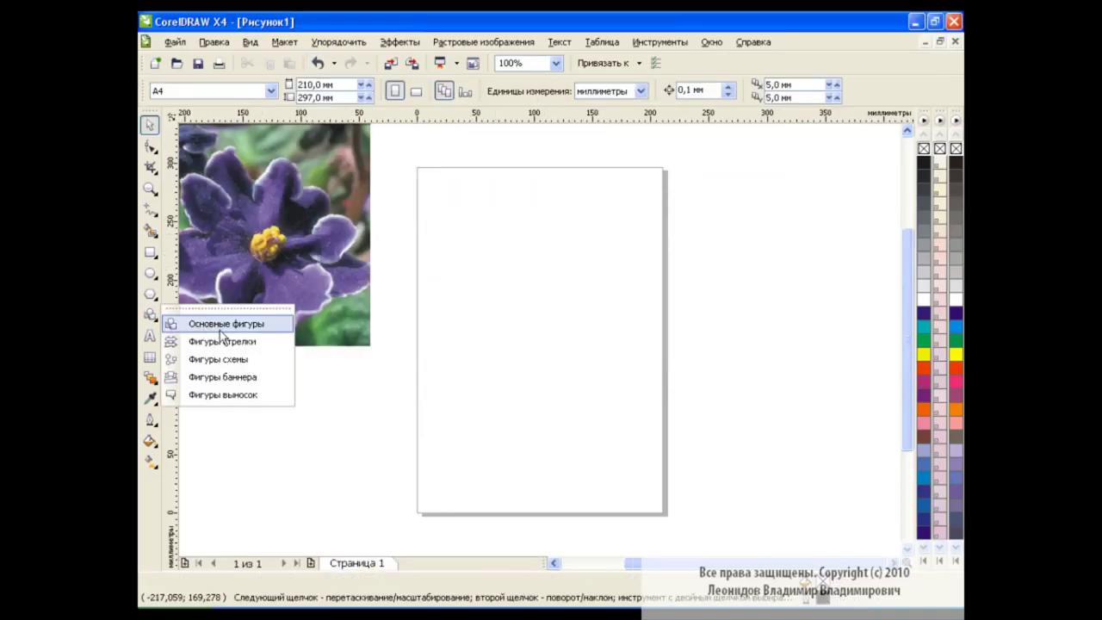
pyautogui.click(251, 377)
pyautogui.click(531, 91)
pyautogui.click(594, 135)
pyautogui.moveTo(384, 225); pyautogui.dragTo(859, 411)
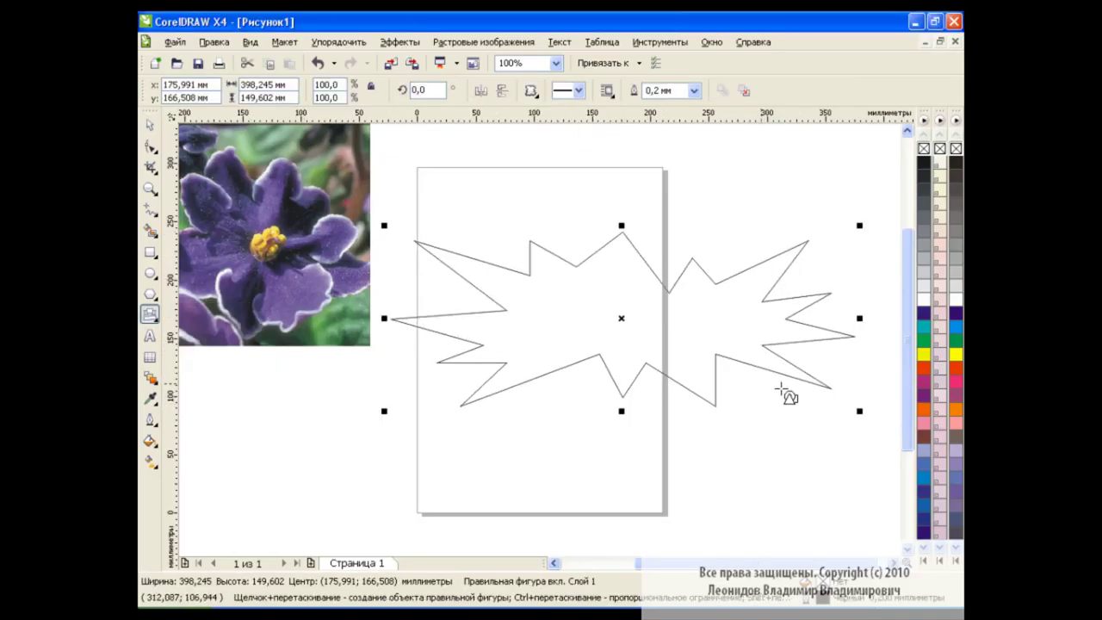
# - Place the flower photo inside the explosion shape as a PowerClip
pyautogui.press('space')
pyautogui.moveTo(258, 234)
pyautogui.mouseDown()
pyautogui.moveTo(566, 305)
pyautogui.moveTo(553, 295)
pyautogui.mouseUp()
pyautogui.click(628, 341)
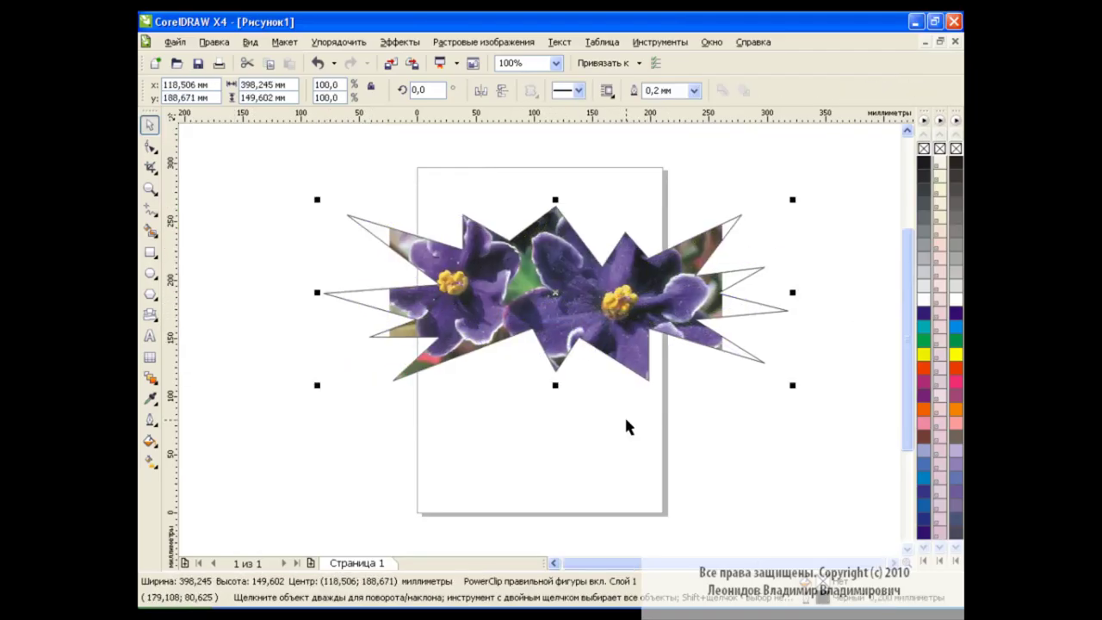
pyautogui.click(400, 41)
pyautogui.moveTo(422, 286)
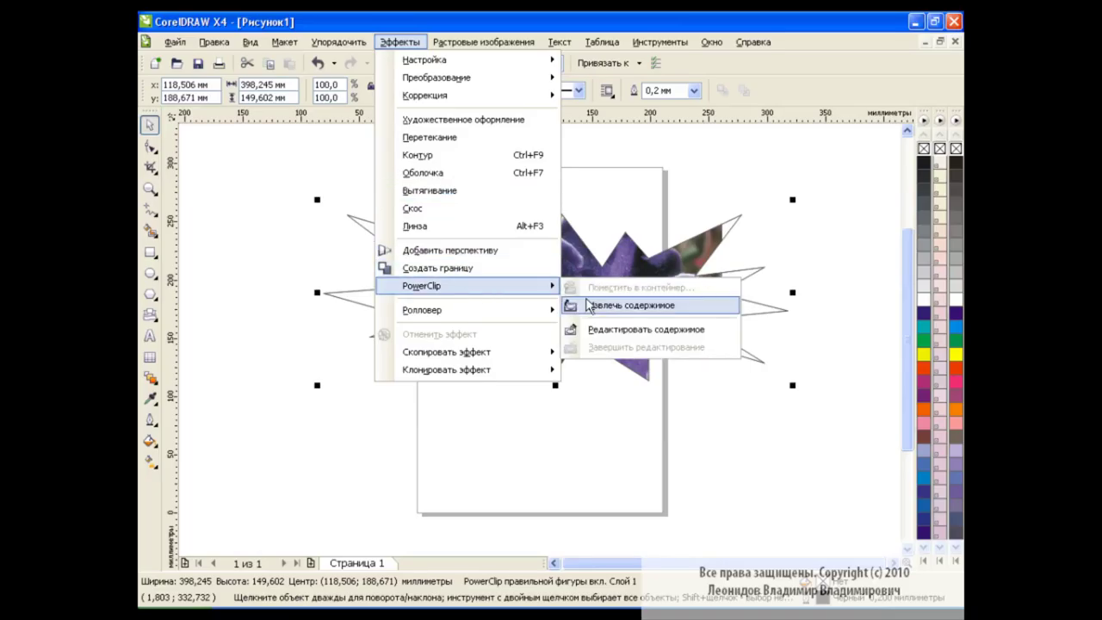
# - Move and enlarge the photo inside the explosion shape, then finish editing
pyautogui.click(646, 329)
pyautogui.moveTo(575, 282)
pyautogui.mouseDown()
pyautogui.moveTo(527, 276)
pyautogui.moveTo(505, 252)
pyautogui.mouseUp()
pyautogui.moveTo(675, 397); pyautogui.dragTo(848, 486)
pyautogui.click(400, 41)
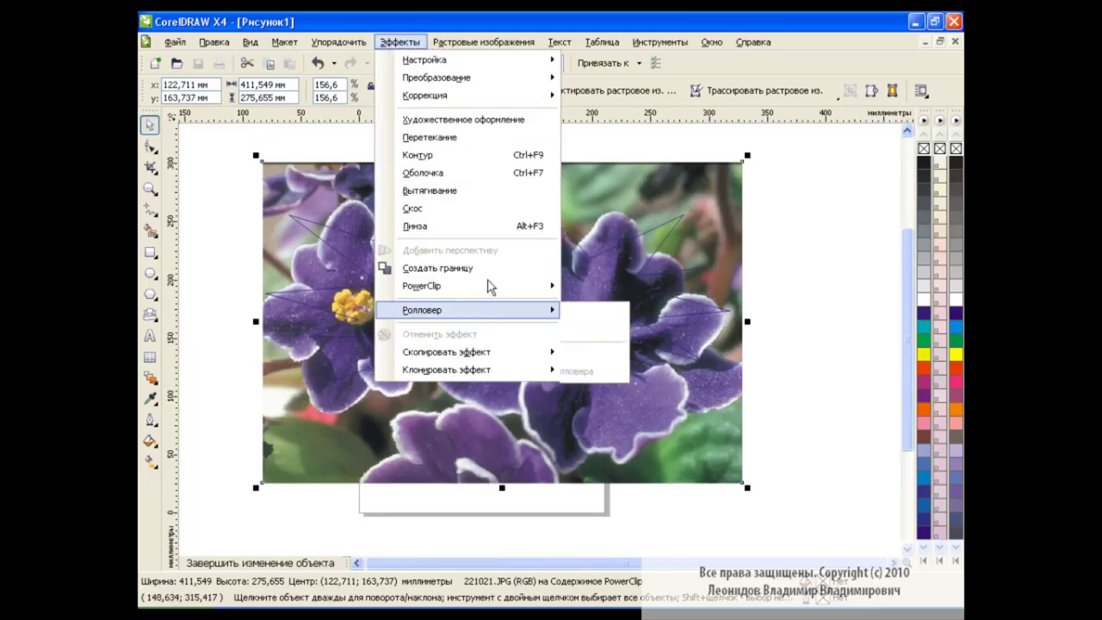
pyautogui.click(612, 346)
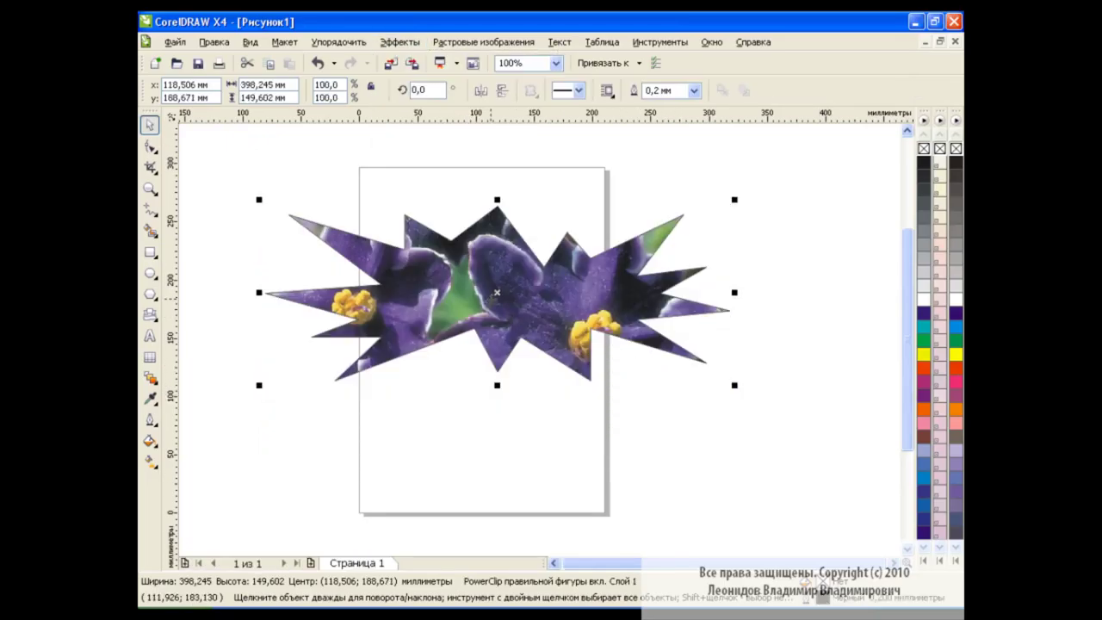
# - Move the clipped shape right, then undo until the photo is outside it
pyautogui.moveTo(493, 297); pyautogui.dragTo(556, 291)
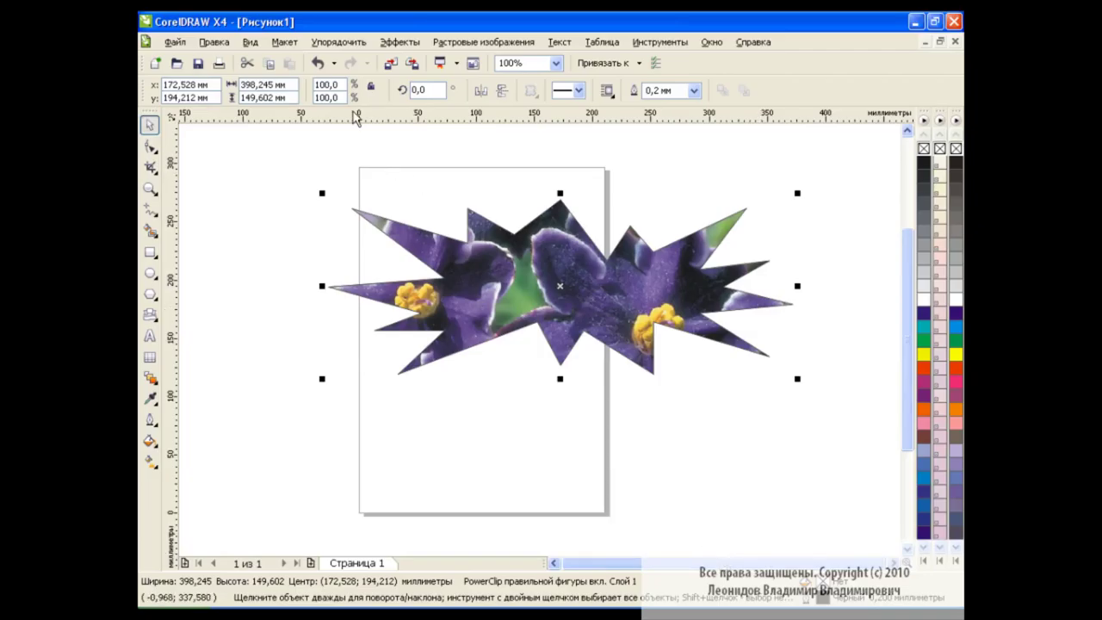
pyautogui.click(318, 64)
pyautogui.click(317, 66)
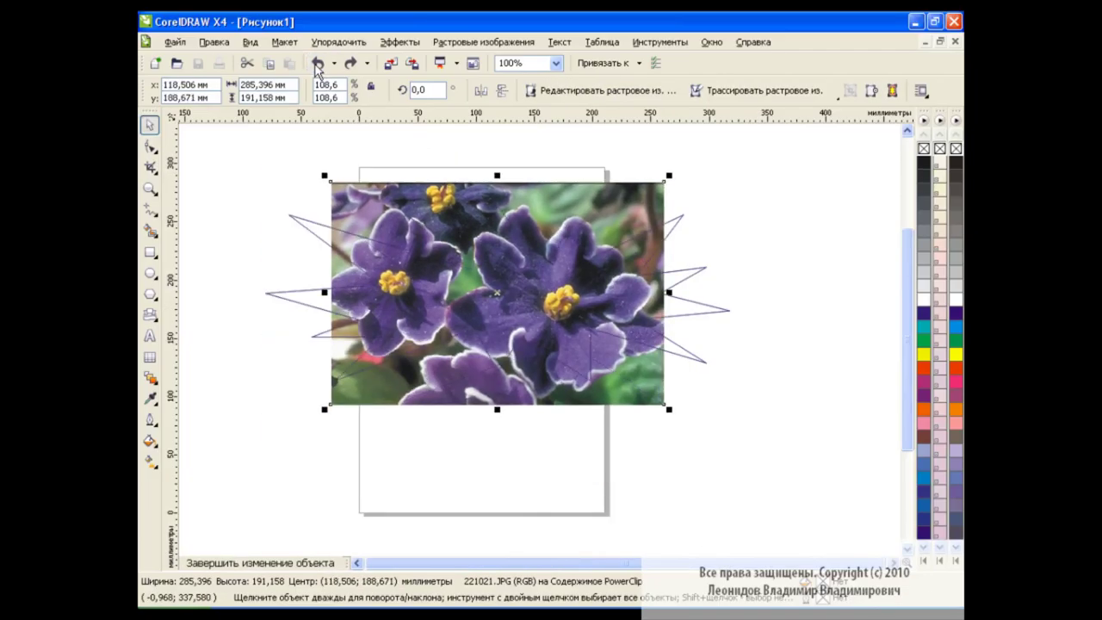
pyautogui.click(317, 64)
pyautogui.click(318, 64)
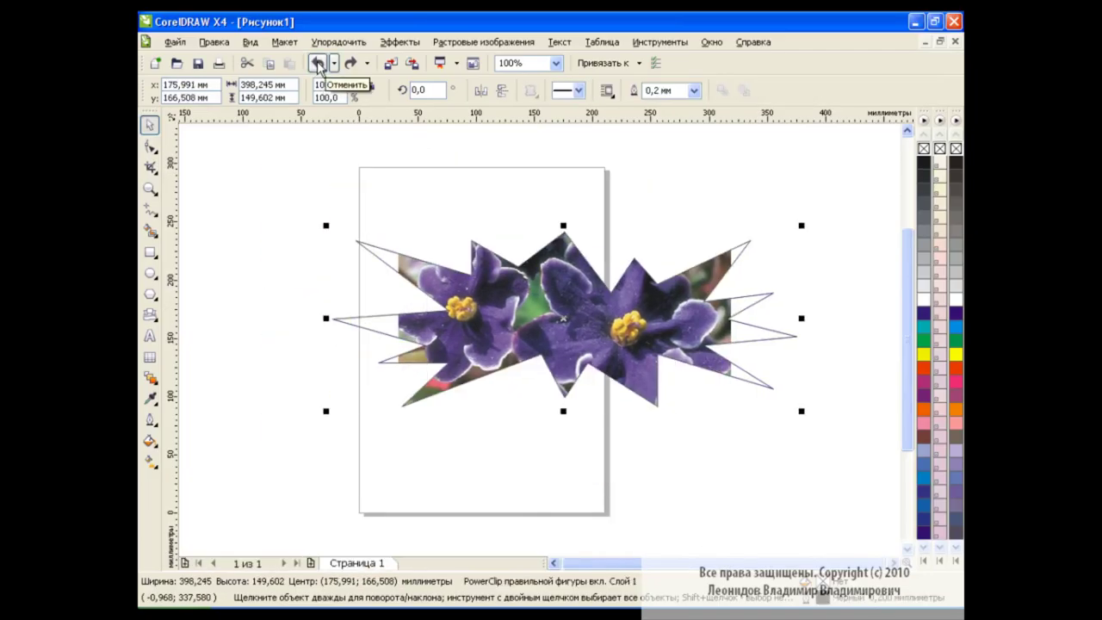
# - Delete both star shapes, leaving only the photo beside the page
pyautogui.click(556, 563)
pyautogui.click(664, 303)
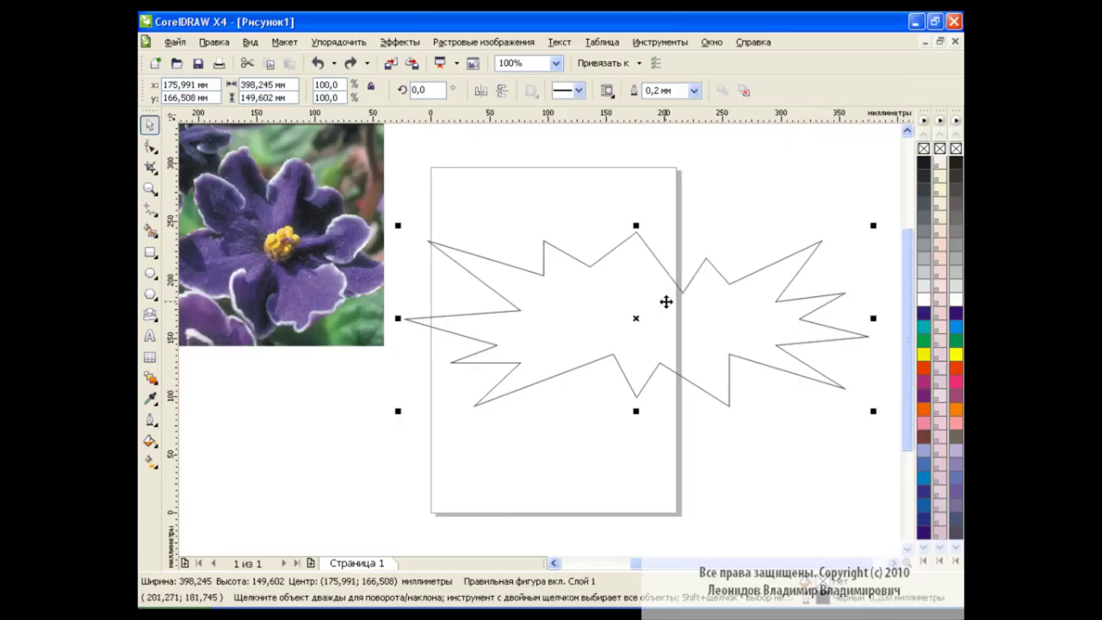
pyautogui.press('Delete')
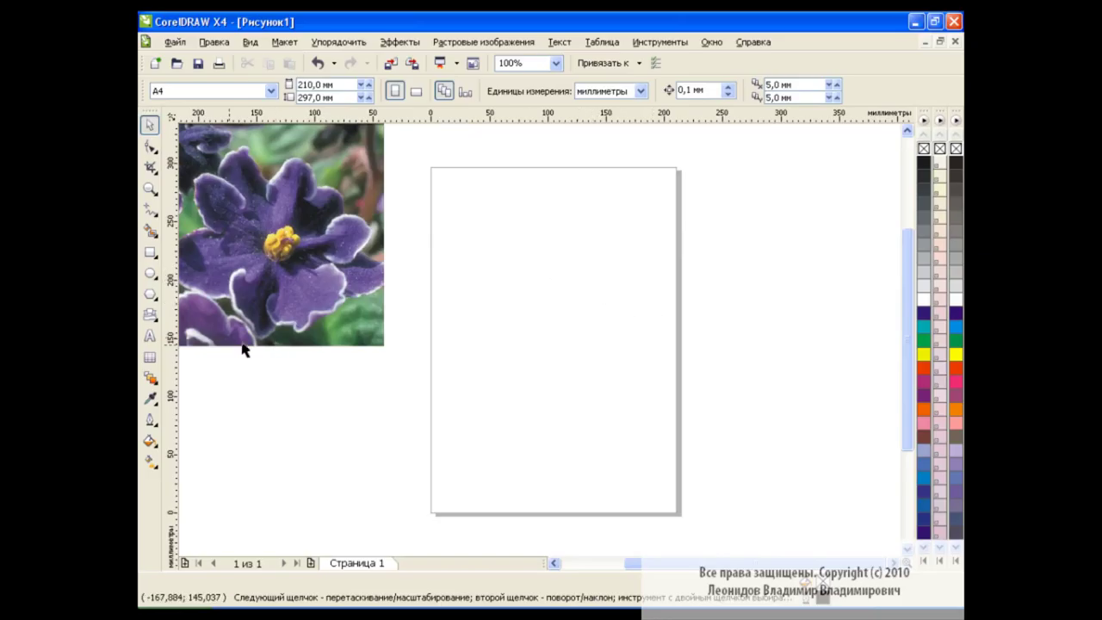
pyautogui.click(152, 296)
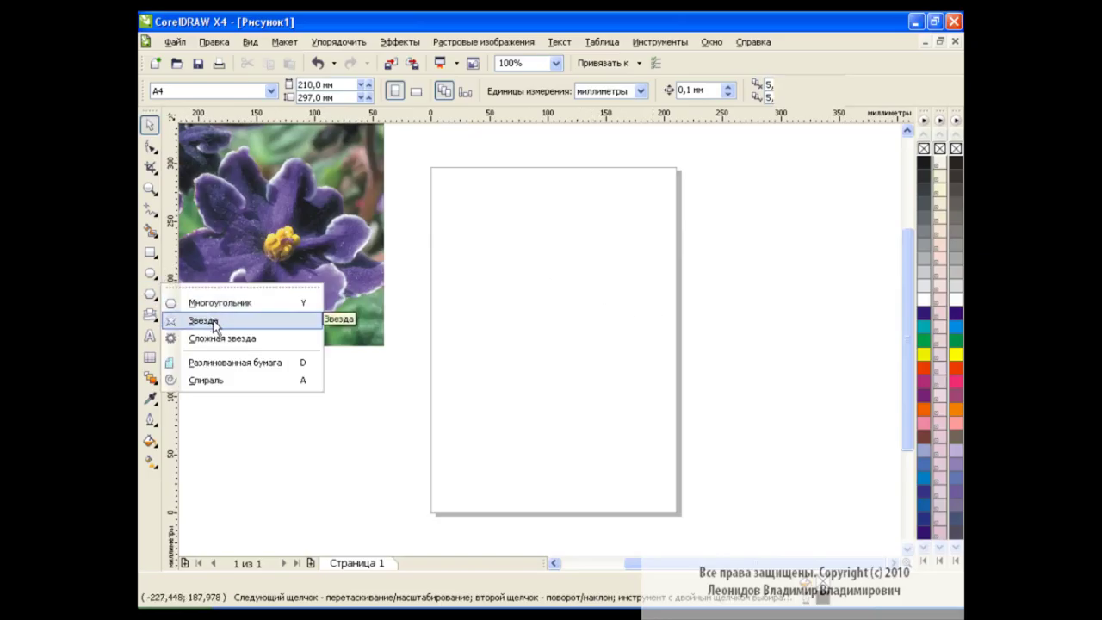
# - Draw eleven overlapping 7-point stars across the upper page and select them all
pyautogui.click(207, 321)
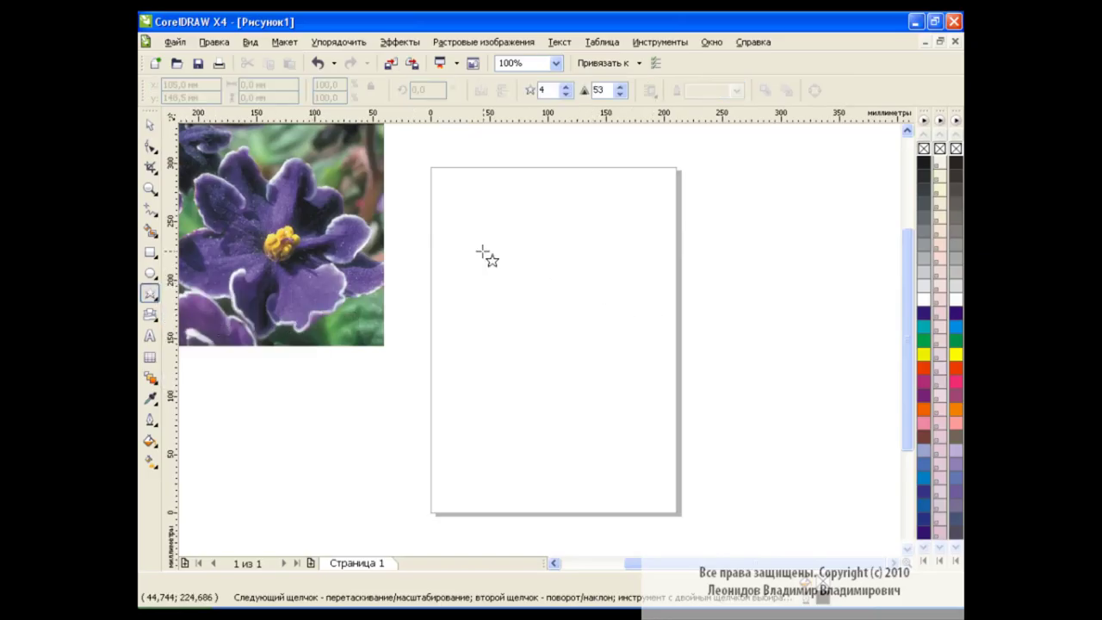
pyautogui.click(566, 87)
pyautogui.moveTo(447, 212); pyautogui.dragTo(596, 298)
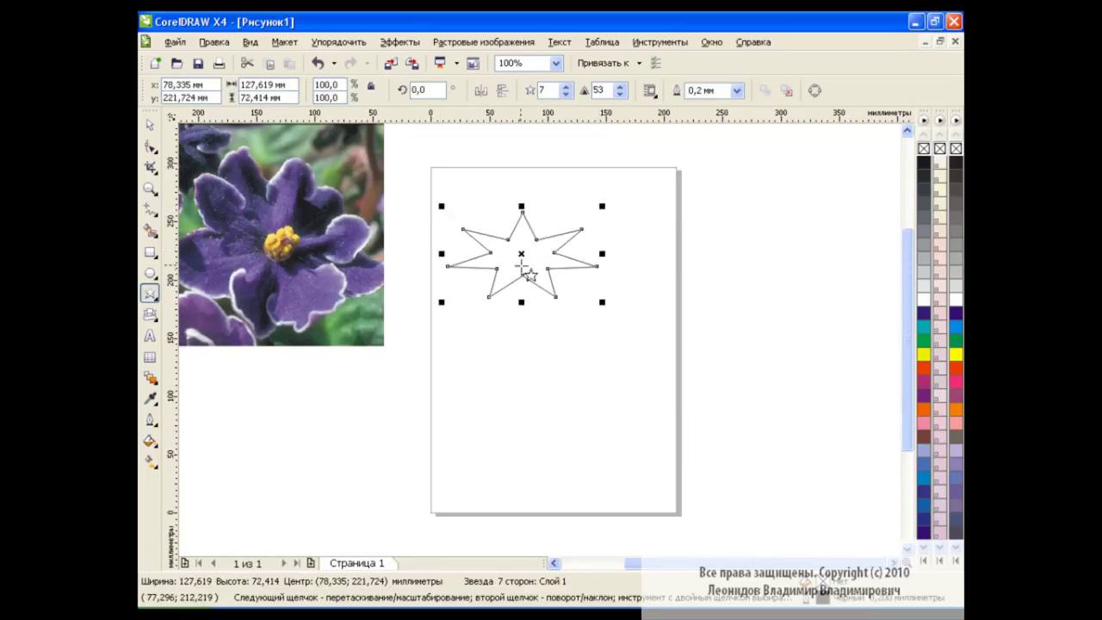
pyautogui.moveTo(510, 263); pyautogui.dragTo(647, 351)
pyautogui.moveTo(531, 242); pyautogui.dragTo(727, 320)
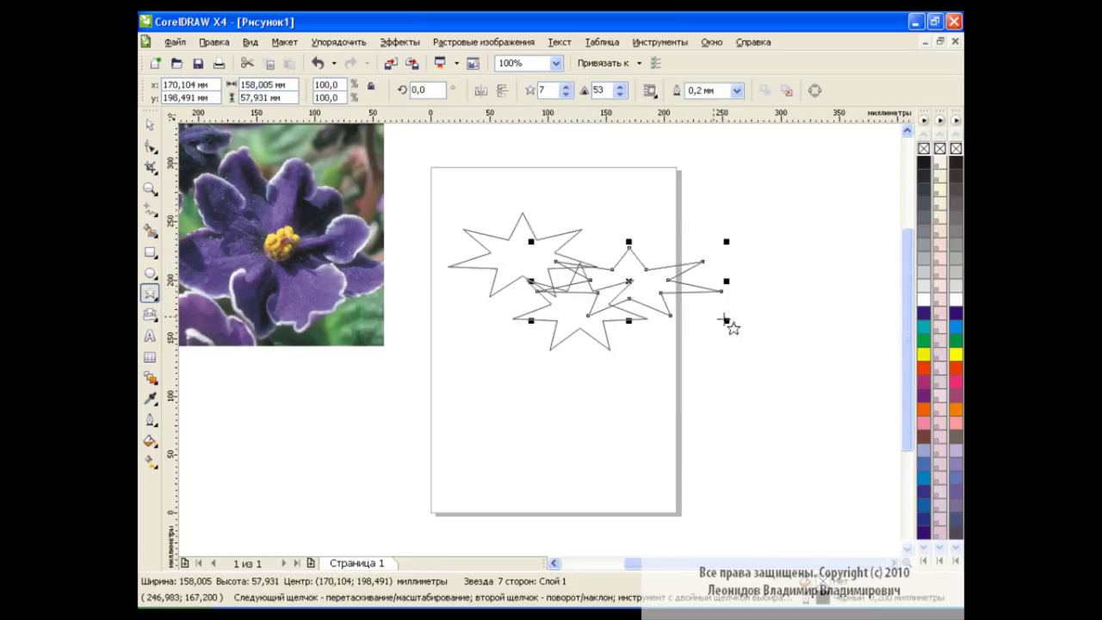
pyautogui.moveTo(517, 245); pyautogui.dragTo(635, 316)
pyautogui.moveTo(637, 229); pyautogui.dragTo(765, 298)
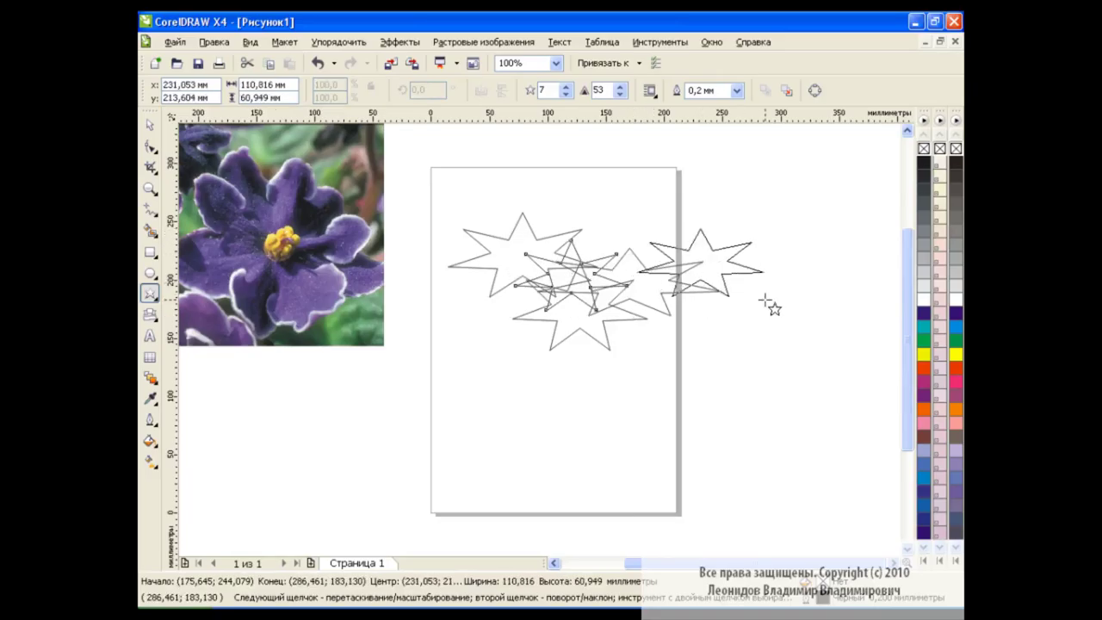
pyautogui.moveTo(651, 275); pyautogui.dragTo(746, 360)
pyautogui.moveTo(603, 303); pyautogui.dragTo(706, 381)
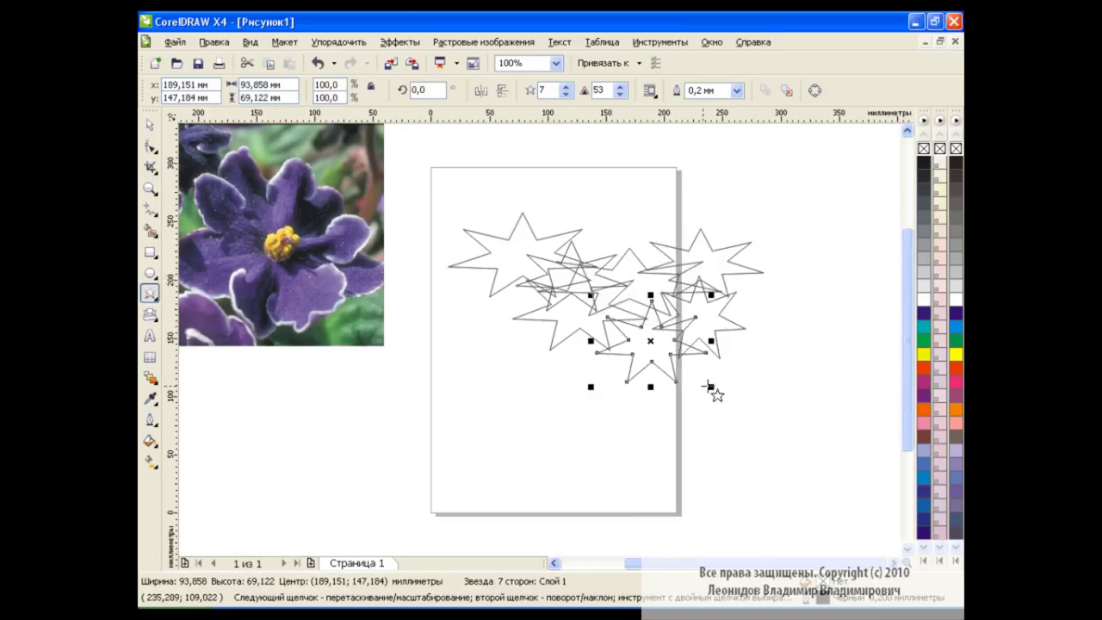
pyautogui.moveTo(480, 281); pyautogui.dragTo(579, 347)
pyautogui.moveTo(454, 303); pyautogui.dragTo(546, 389)
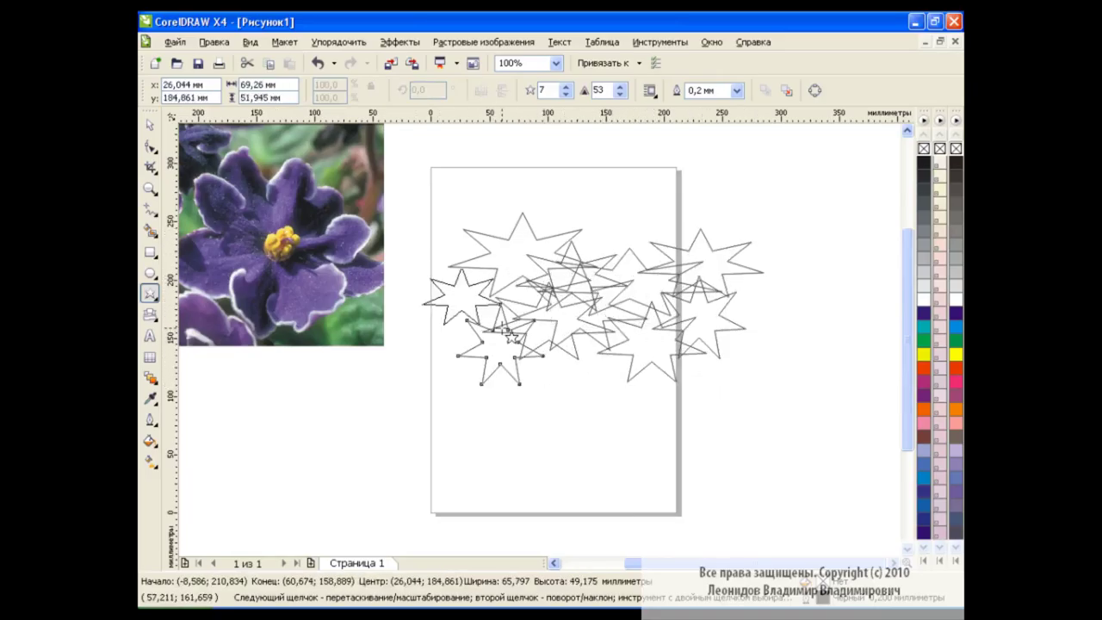
pyautogui.moveTo(421, 260); pyautogui.dragTo(529, 351)
pyautogui.moveTo(591, 317); pyautogui.dragTo(656, 418)
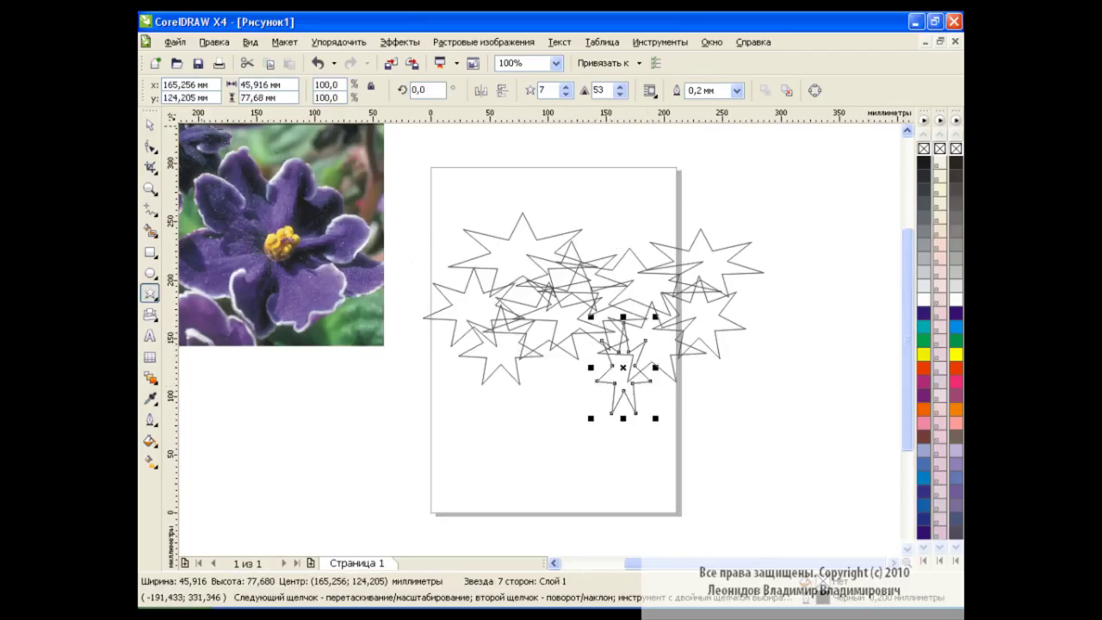
pyautogui.moveTo(412, 200); pyautogui.dragTo(795, 438)
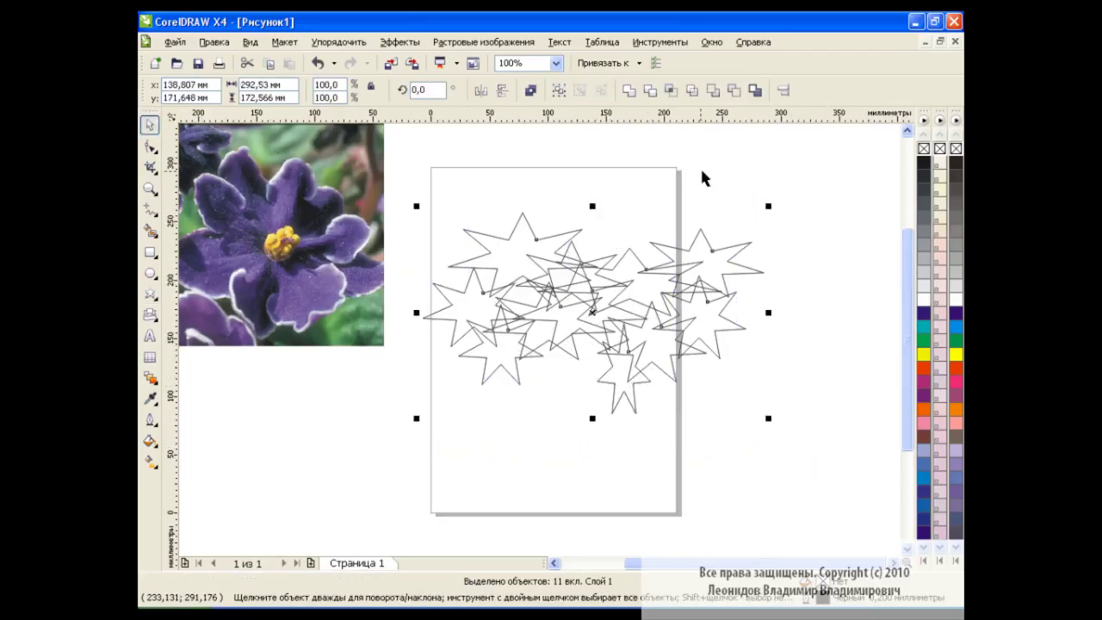
# - Weld the eleven stars into one outline and stretch it to about 426 × 223 mm
pyautogui.click(629, 90)
pyautogui.click(790, 324)
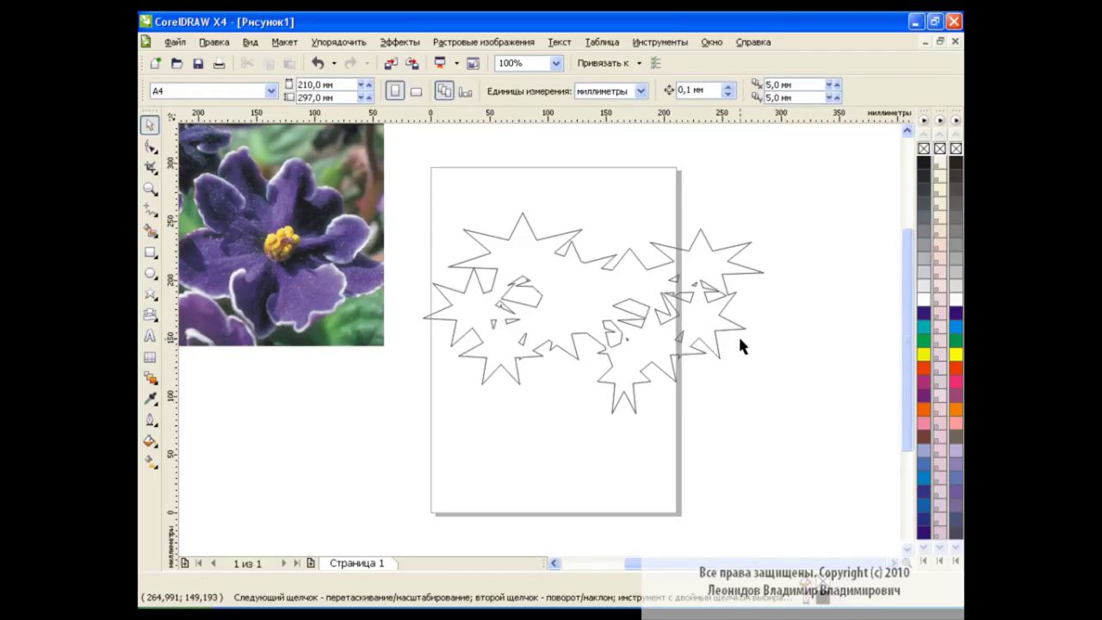
pyautogui.click(586, 302)
pyautogui.moveTo(593, 421); pyautogui.dragTo(592, 476)
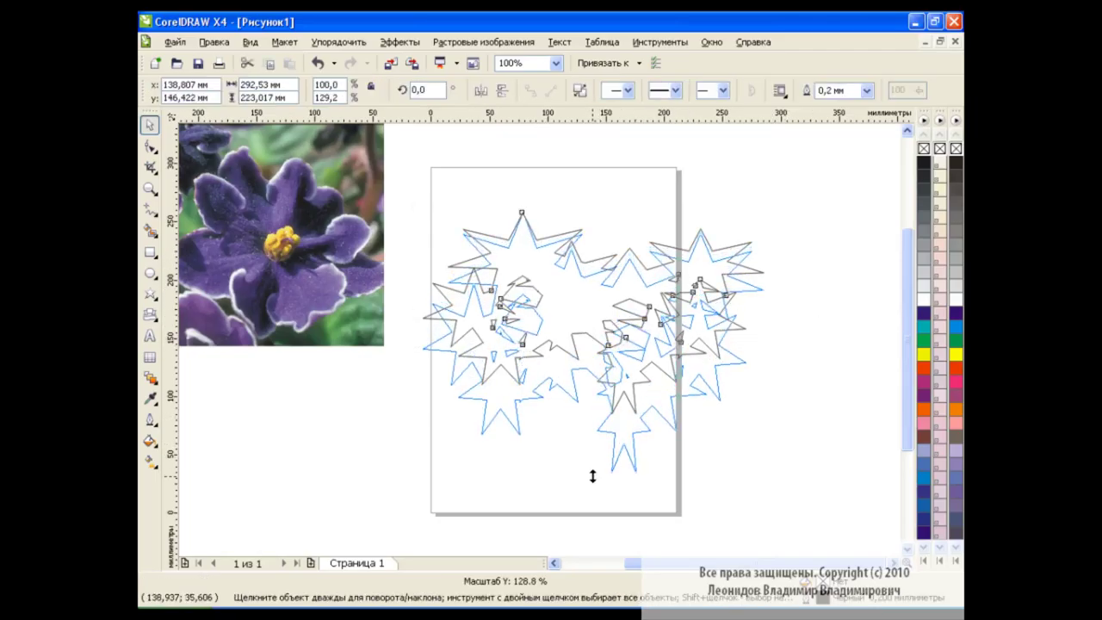
pyautogui.moveTo(769, 341); pyautogui.dragTo(895, 341)
pyautogui.moveTo(664, 368); pyautogui.dragTo(626, 301)
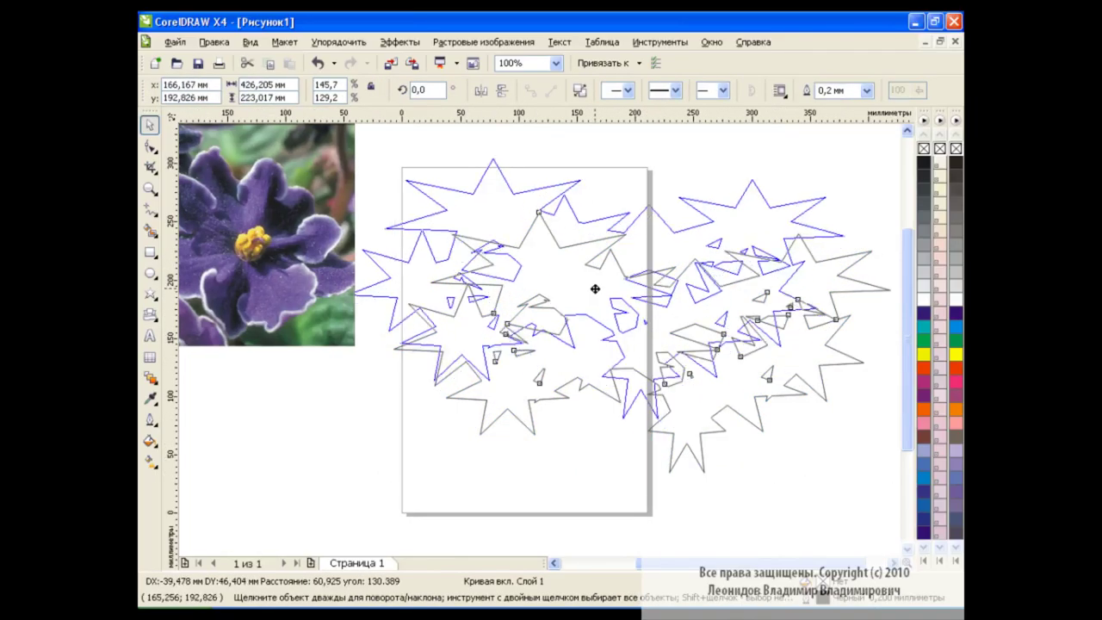
pyautogui.click(555, 437)
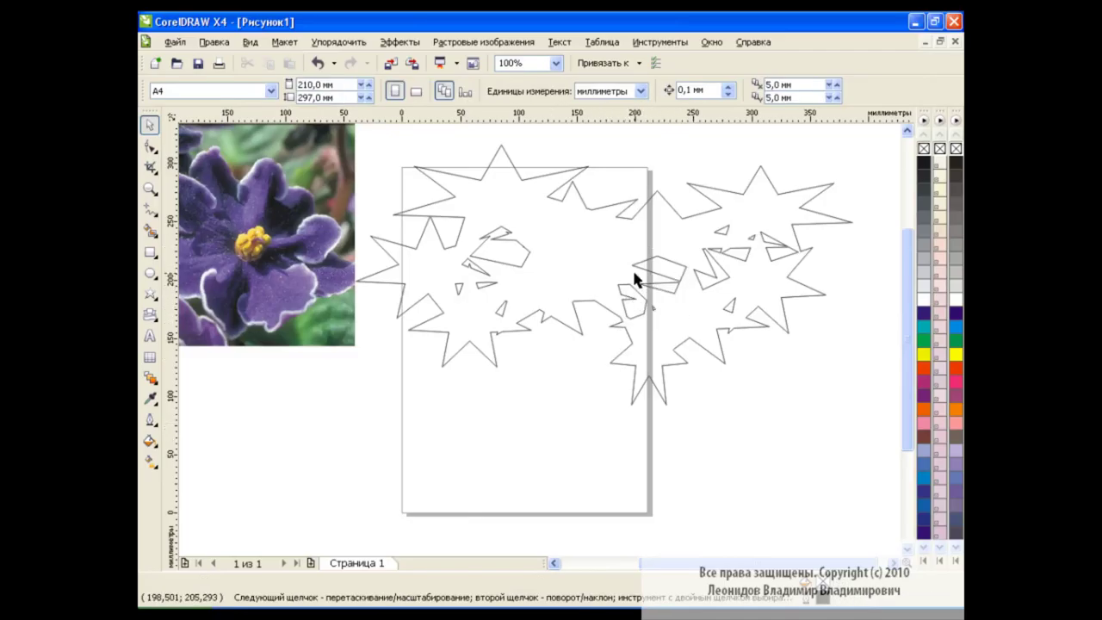
pyautogui.moveTo(686, 261)
pyautogui.mouseDown()
pyautogui.moveTo(645, 320)
pyautogui.moveTo(687, 260)
pyautogui.moveTo(741, 276)
pyautogui.moveTo(748, 259)
pyautogui.mouseUp()
pyautogui.click(755, 272)
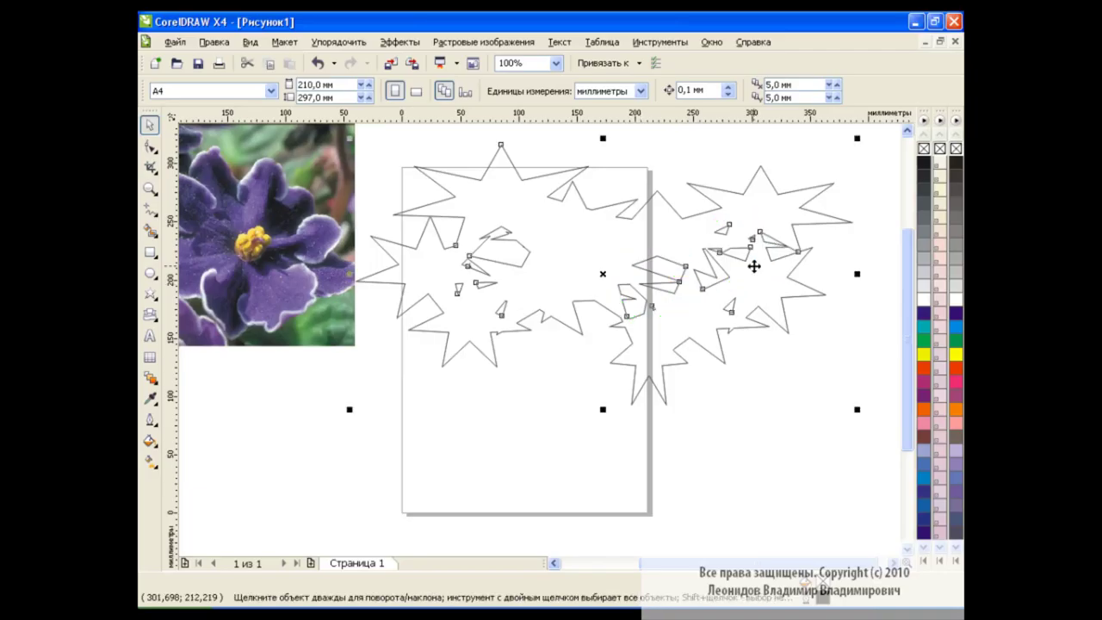
# - Cut two ellipse areas out of the star outline to clear the left inner fragments
pyautogui.hotkey('ctrl', 'a')
pyautogui.click(509, 507)
pyautogui.click(149, 273)
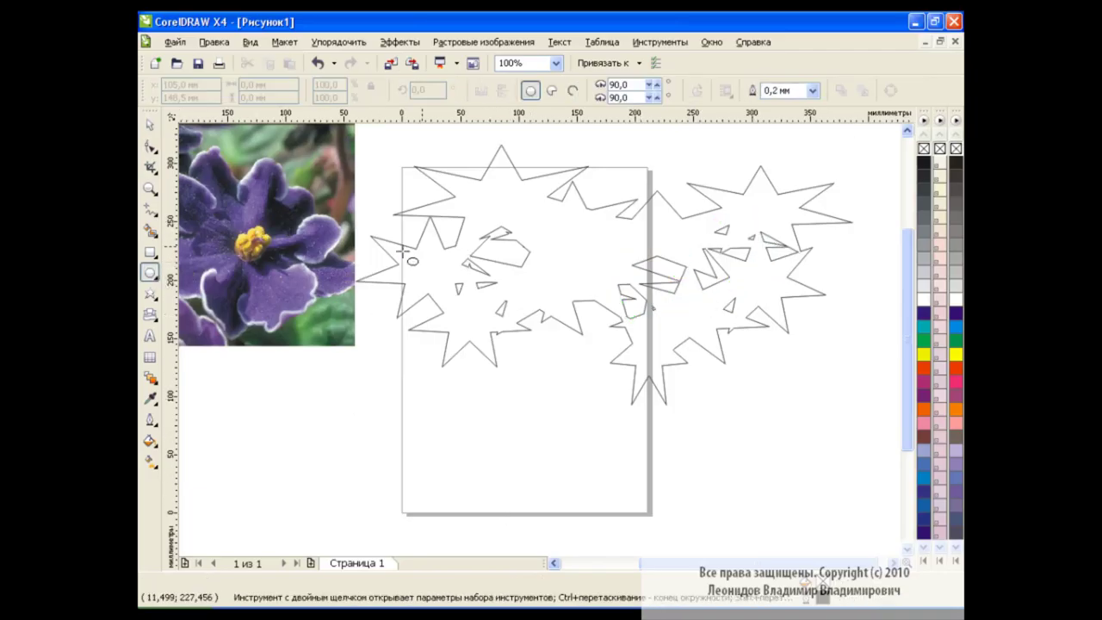
pyautogui.moveTo(467, 223); pyautogui.dragTo(562, 291)
pyautogui.moveTo(515, 256); pyautogui.dragTo(507, 256)
pyautogui.moveTo(440, 273); pyautogui.dragTo(524, 324)
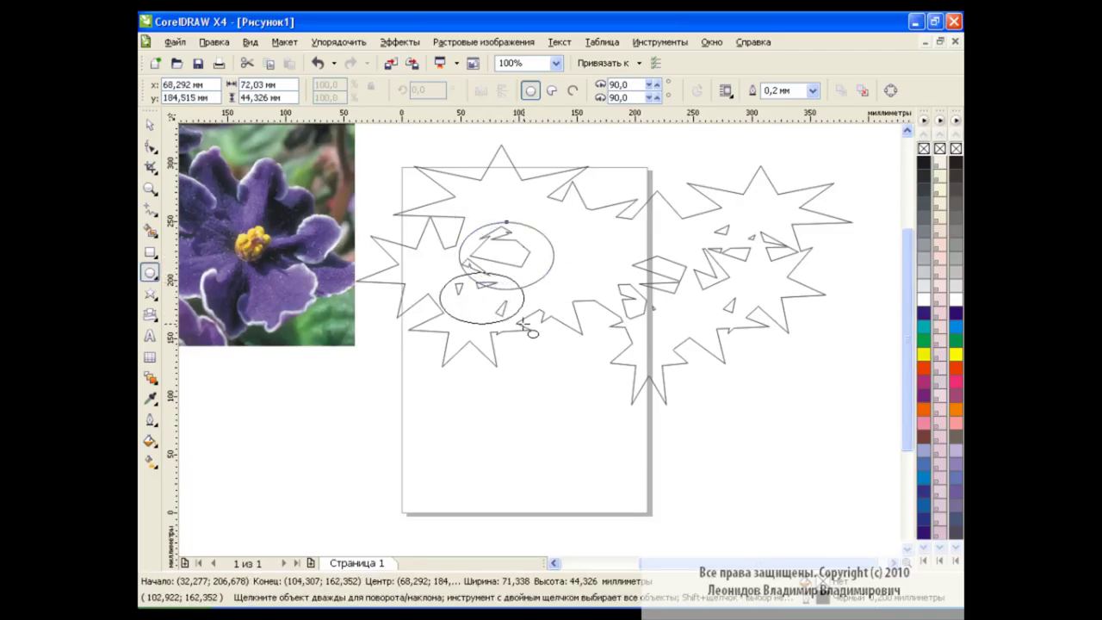
pyautogui.click(150, 125)
pyautogui.click(462, 184)
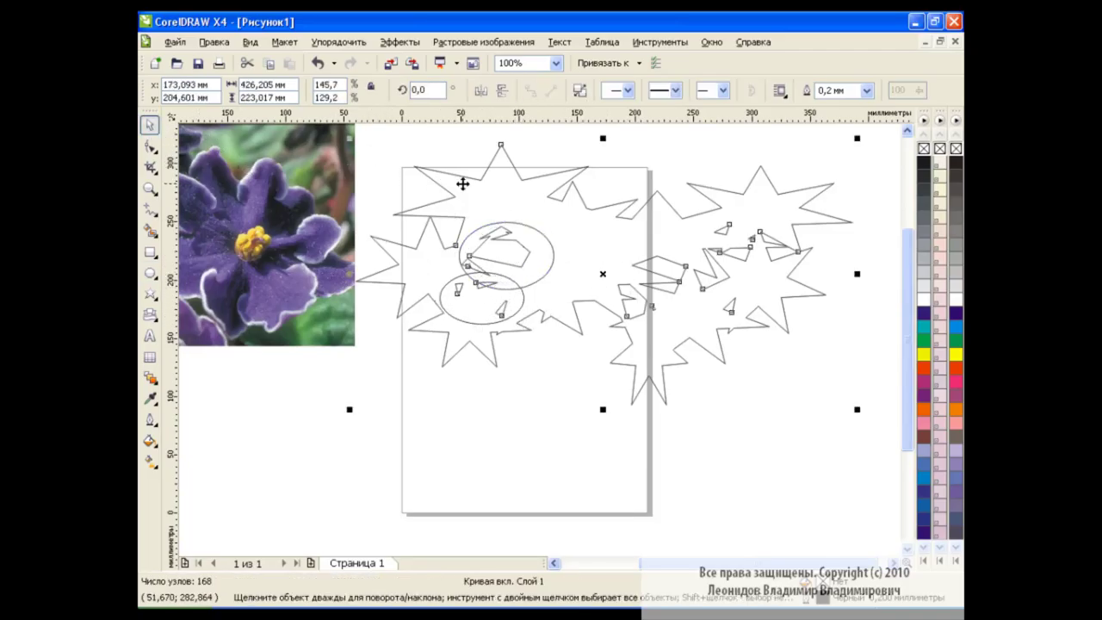
pyautogui.keyDown('shift'); pyautogui.click(508, 222); pyautogui.keyUp('shift')
pyautogui.keyDown('shift'); pyautogui.click(502, 302); pyautogui.keyUp('shift')
pyautogui.click(642, 91)
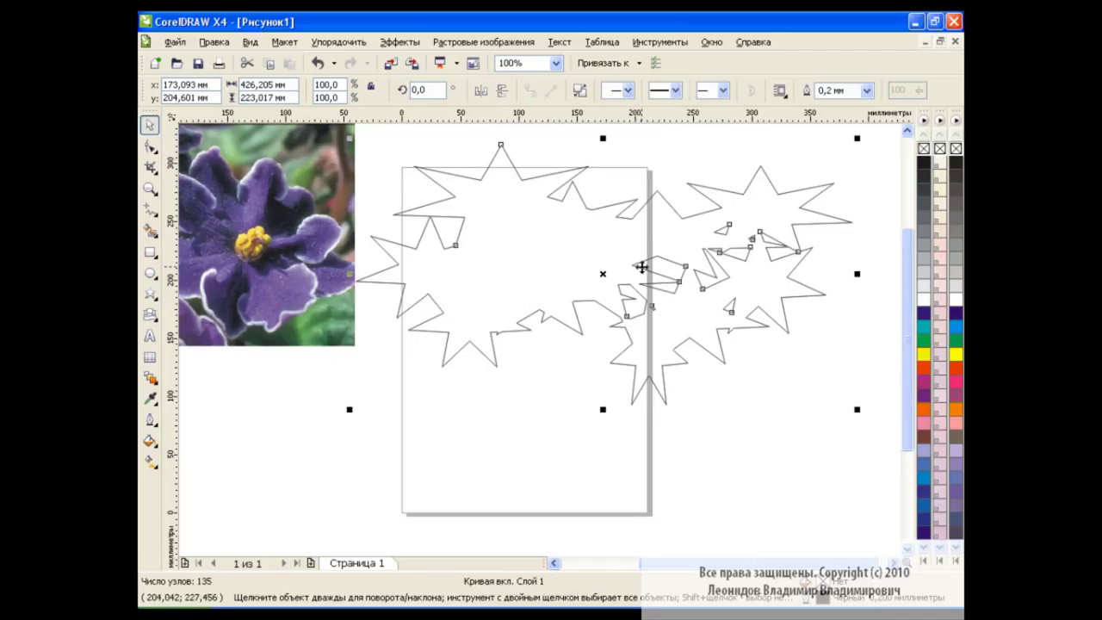
pyautogui.click(796, 451)
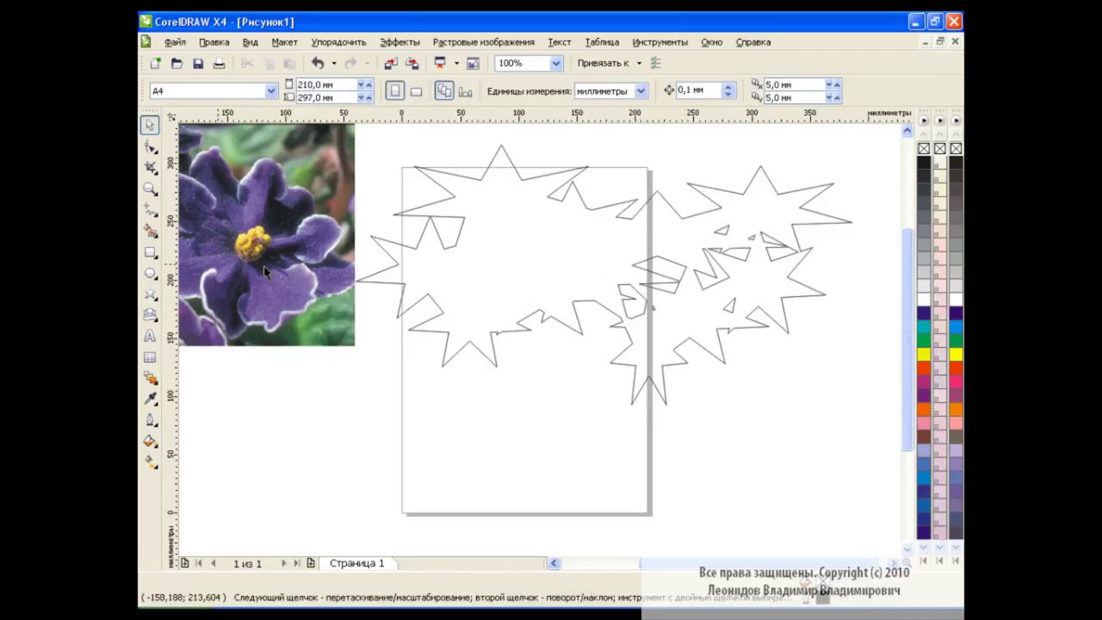
# - Draw a freehand loop around the right fragments and weld it into the outline
pyautogui.click(150, 273)
pyautogui.moveTo(611, 249); pyautogui.dragTo(714, 312)
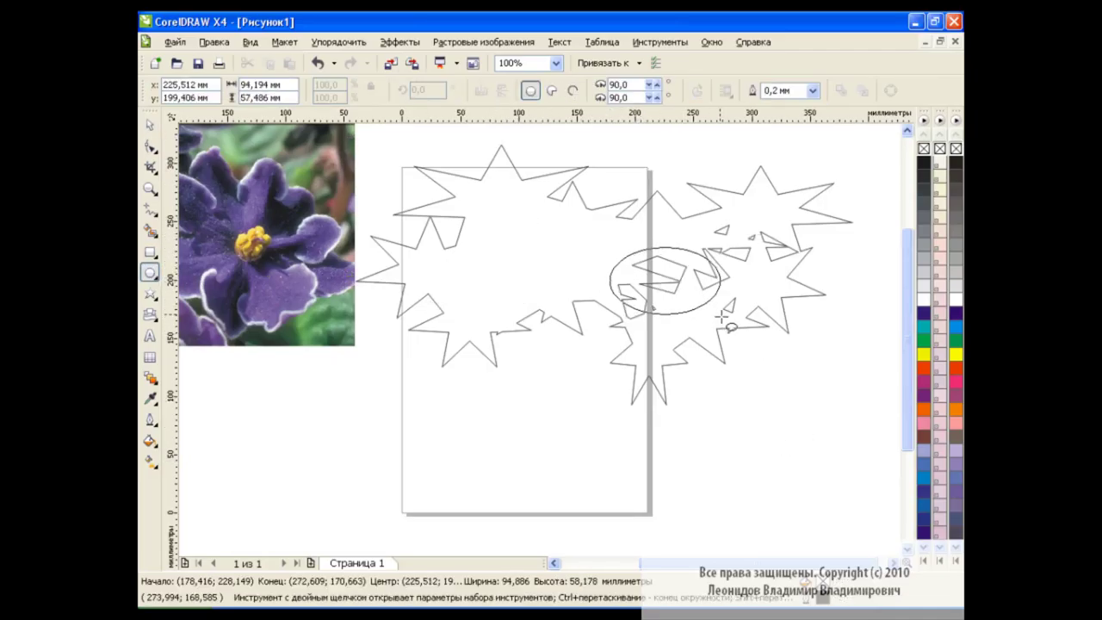
pyautogui.press('Delete')
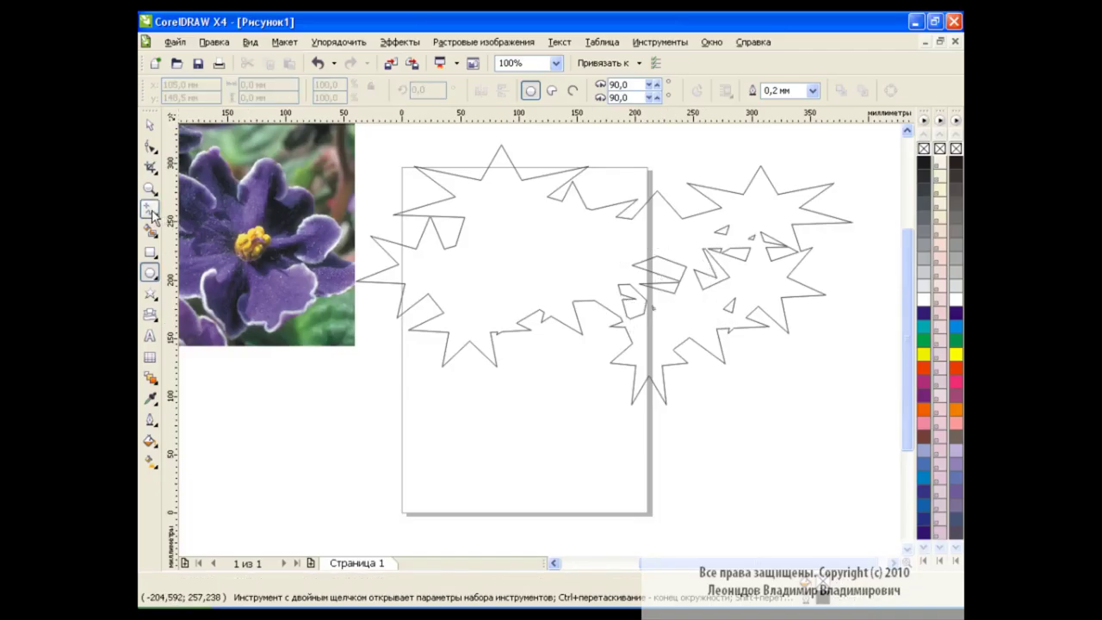
pyautogui.click(151, 209)
pyautogui.moveTo(617, 293)
pyautogui.mouseDown()
pyautogui.moveTo(733, 319)
pyautogui.moveTo(806, 255)
pyautogui.moveTo(739, 223)
pyautogui.moveTo(623, 259)
pyautogui.moveTo(619, 294)
pyautogui.mouseUp()
pyautogui.click(151, 126)
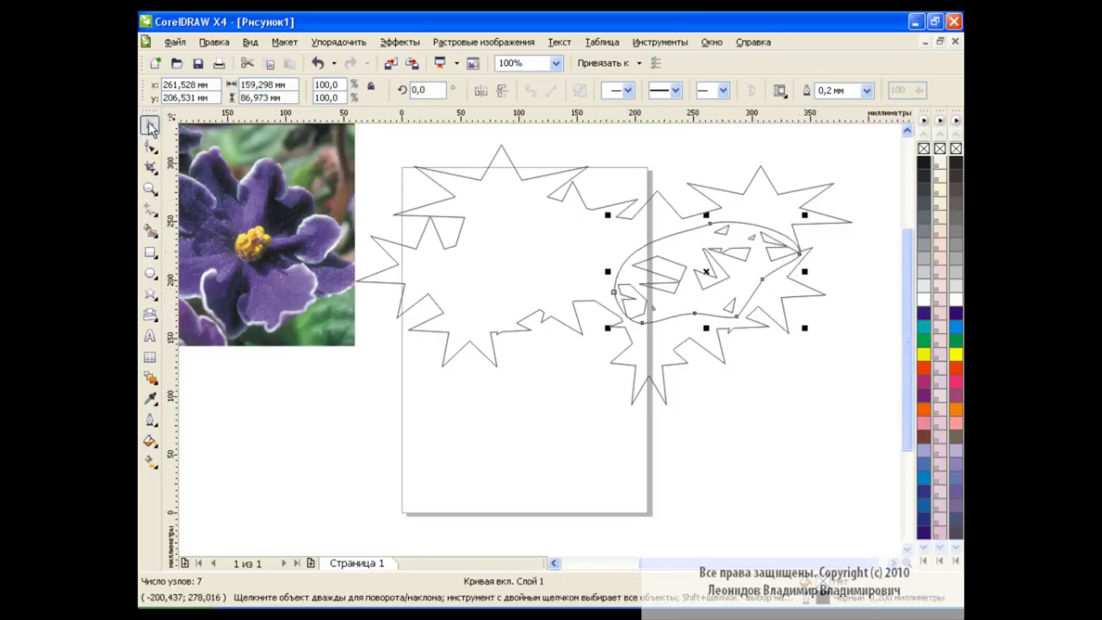
pyautogui.keyDown('shift'); pyautogui.click(504, 264); pyautogui.keyUp('shift')
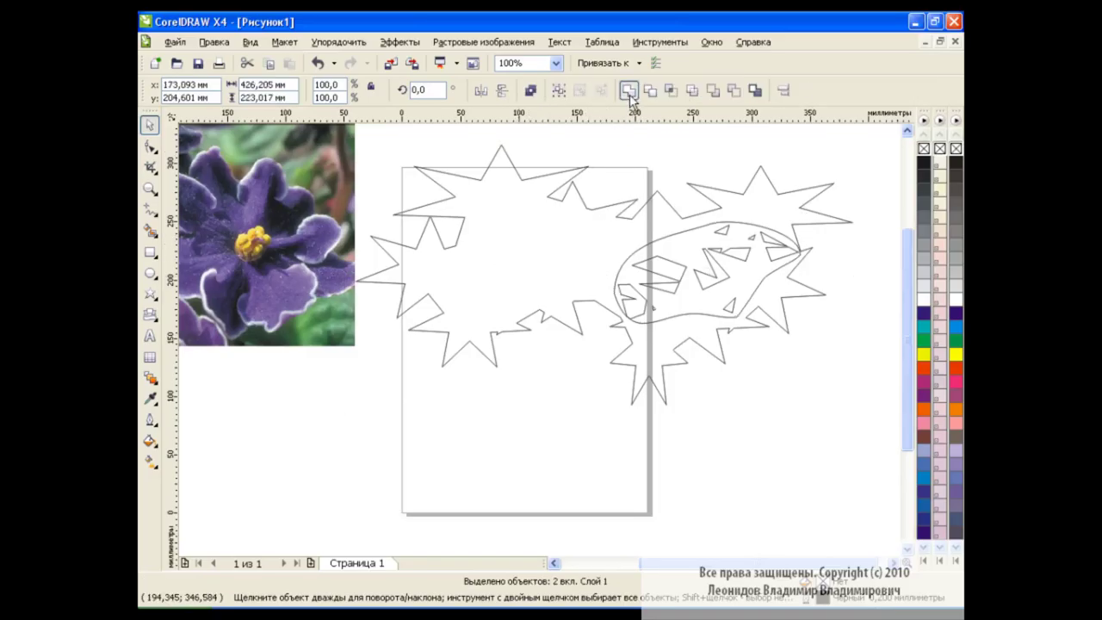
pyautogui.click(628, 91)
pyautogui.click(735, 484)
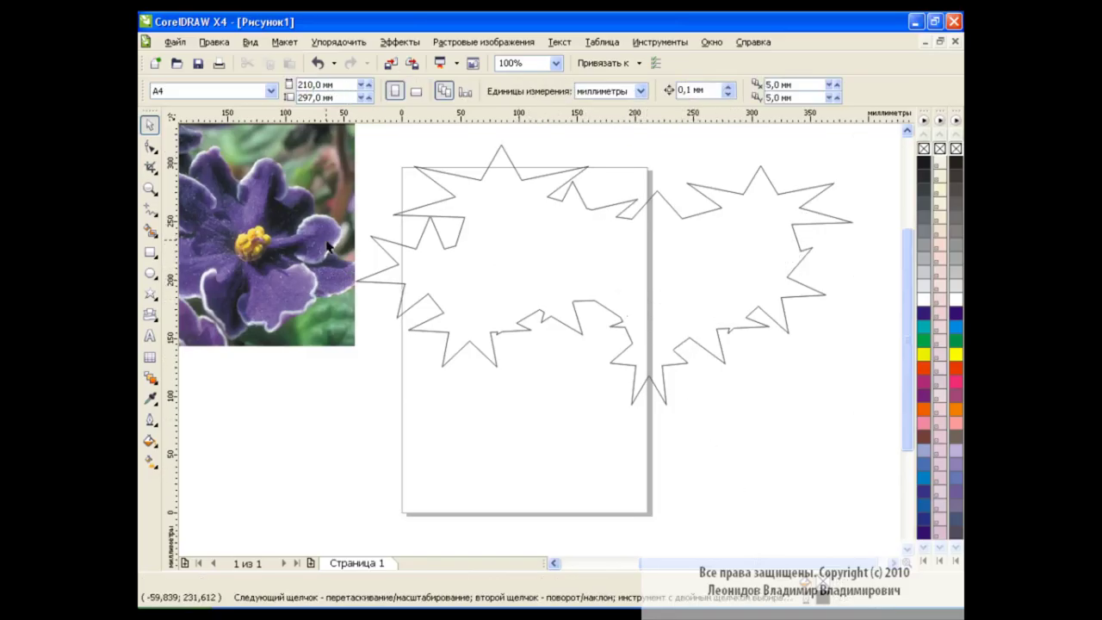
# - PowerClip the photo into the stars, undo it, then delete the star outline
pyautogui.rightClick(329, 247)
pyautogui.click(251, 243)
pyautogui.moveTo(249, 241); pyautogui.dragTo(605, 250)
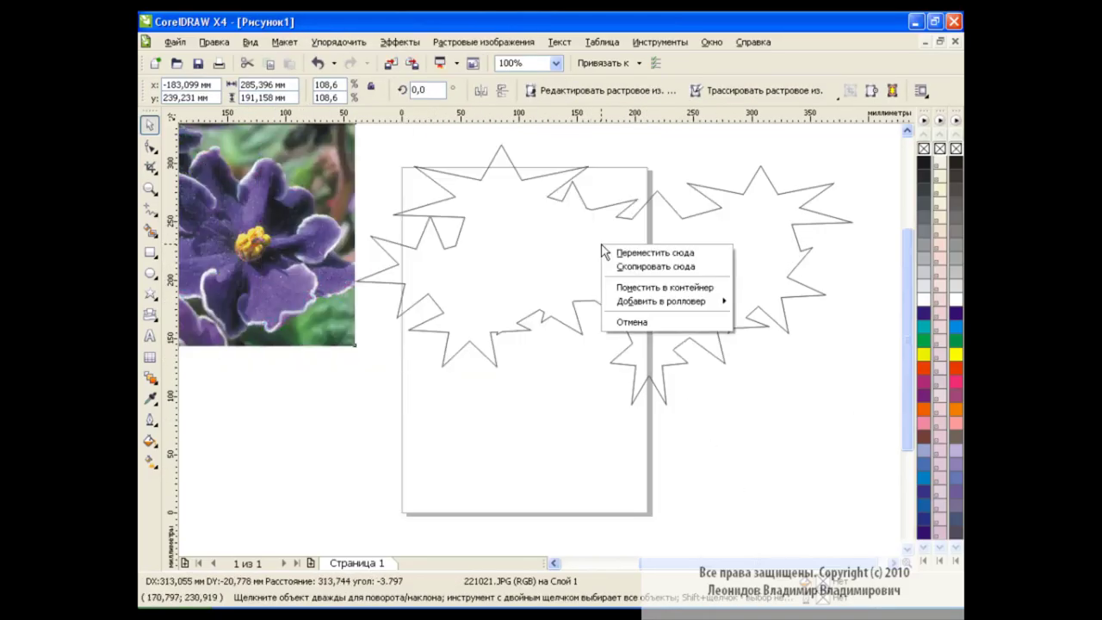
pyautogui.click(665, 287)
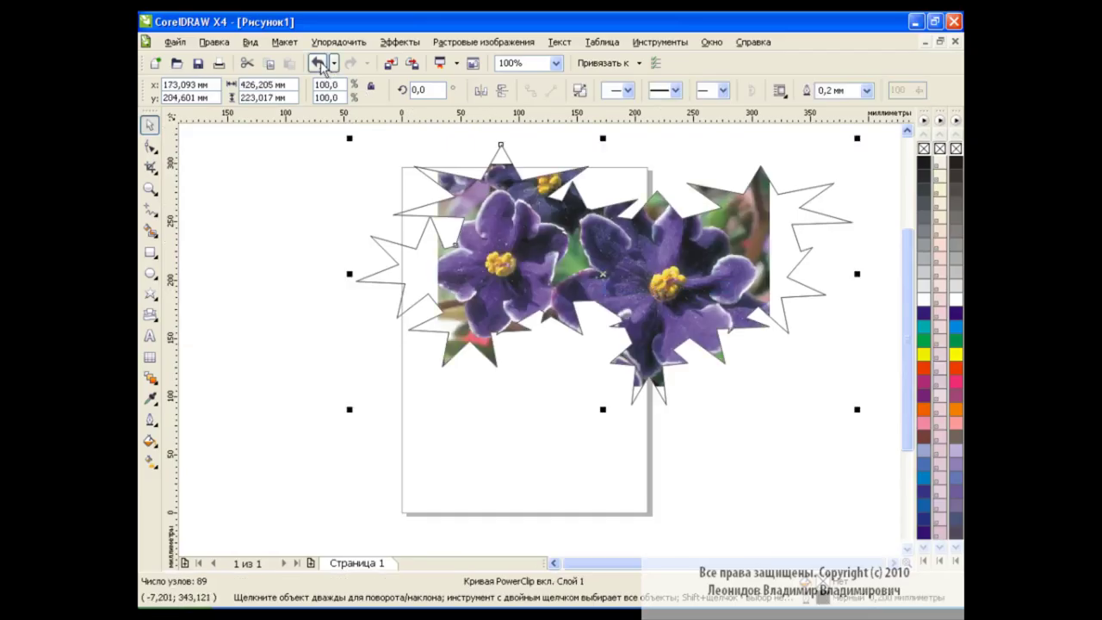
pyautogui.click(318, 63)
pyautogui.click(576, 292)
pyautogui.press('Delete')
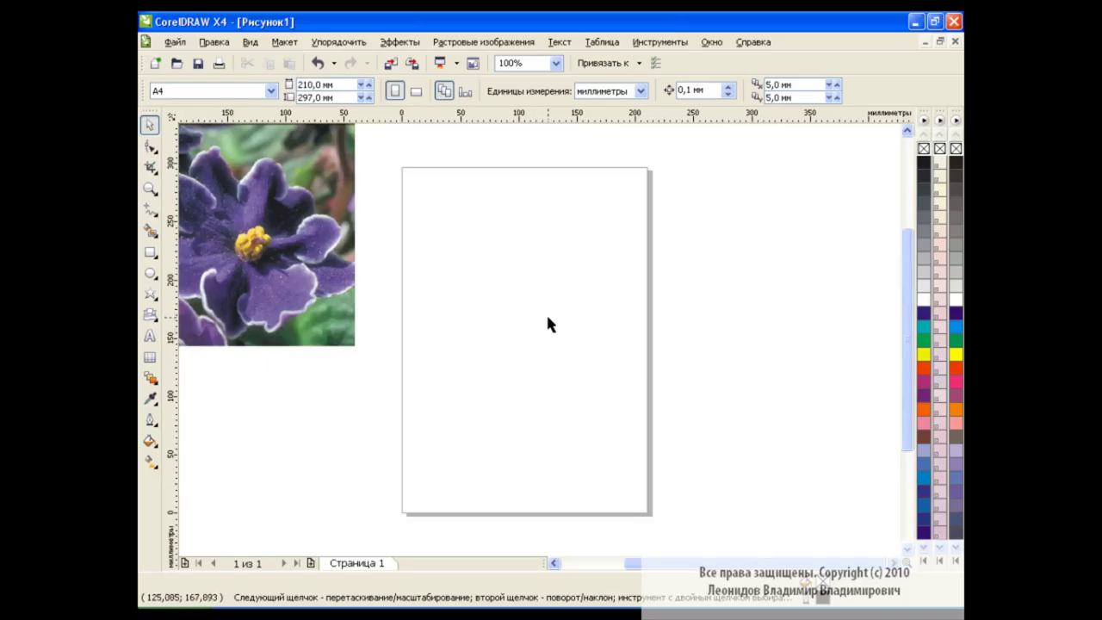
# - Draw a 252,106 × 133,672 mm rectangle on the page
pyautogui.click(151, 253)
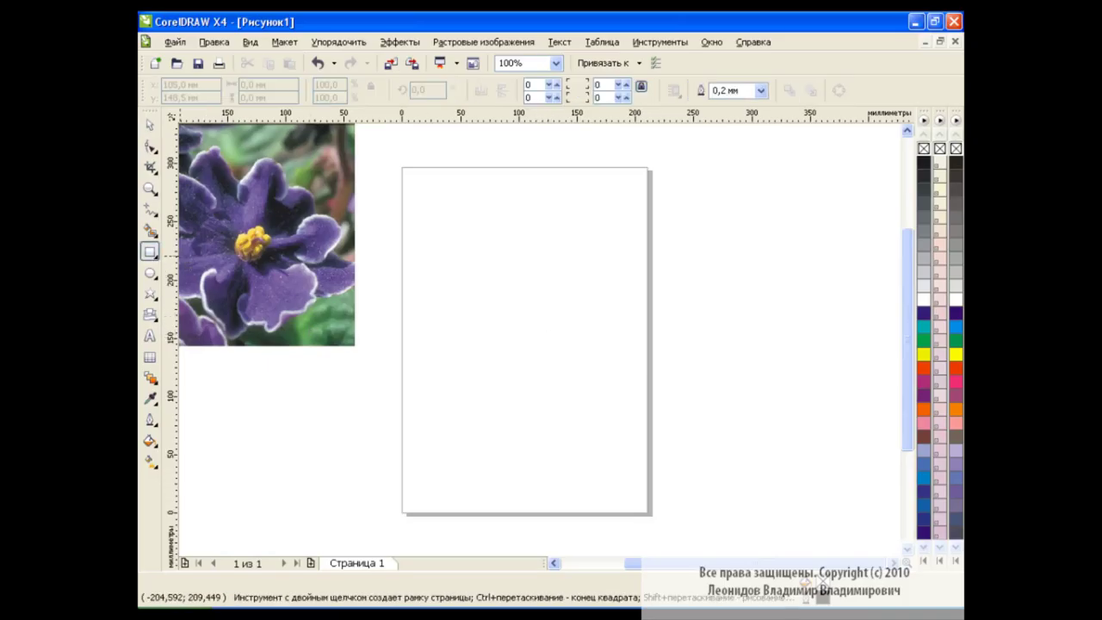
pyautogui.moveTo(422, 228); pyautogui.dragTo(717, 385)
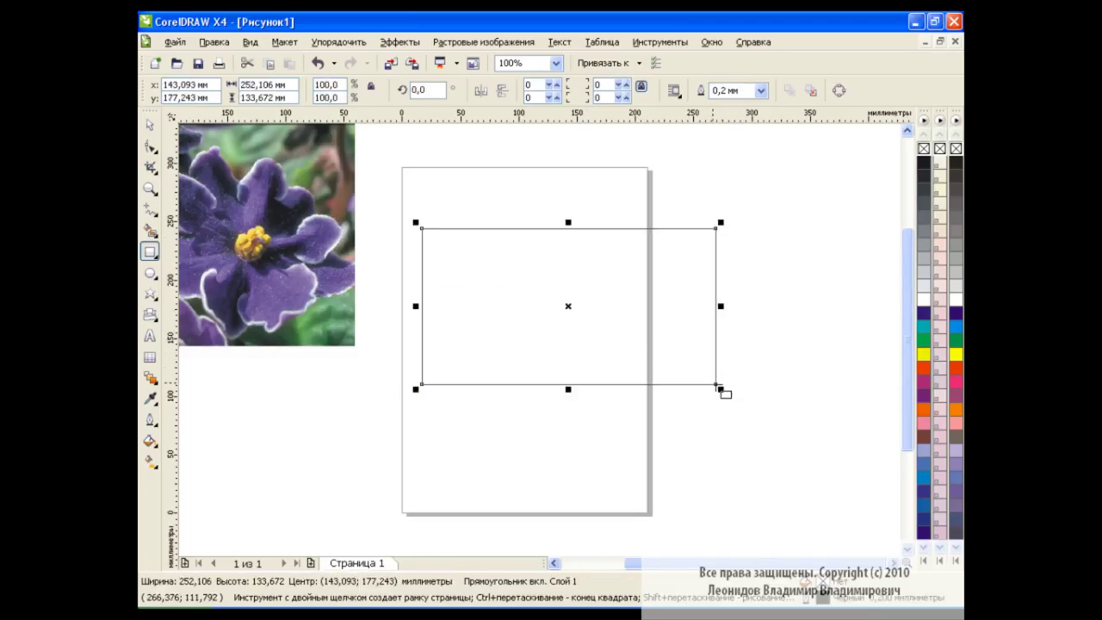
pyautogui.moveTo(571, 307); pyautogui.dragTo(601, 362)
# - Draw a small circle, copy it to the right, and blend the two circles in 50 steps
pyautogui.press('F7')
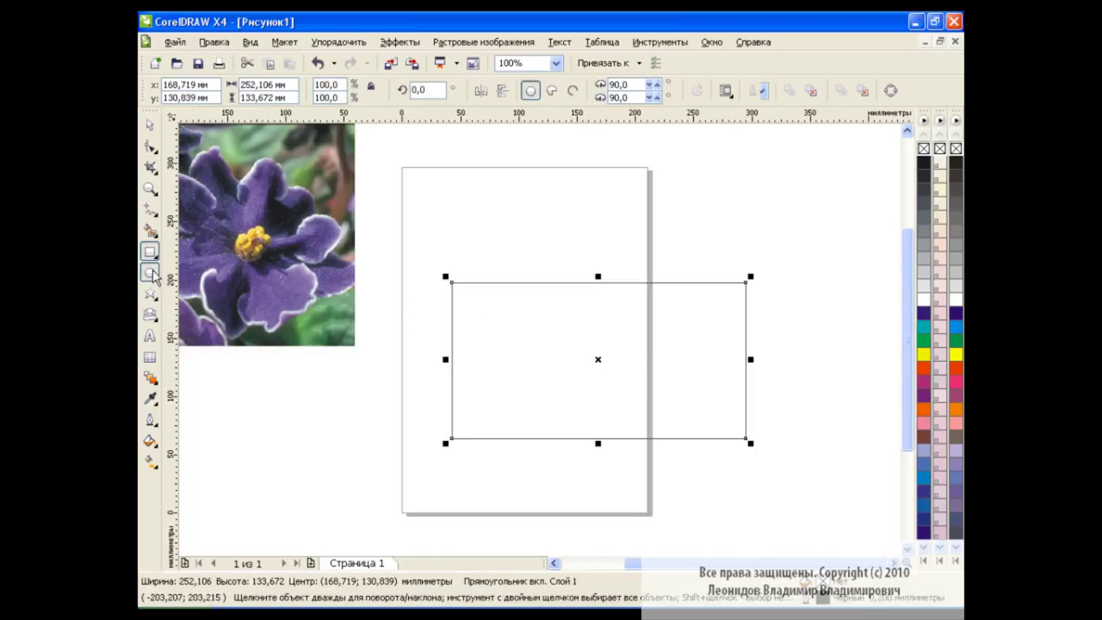
pyautogui.moveTo(442, 185); pyautogui.dragTo(460, 202)
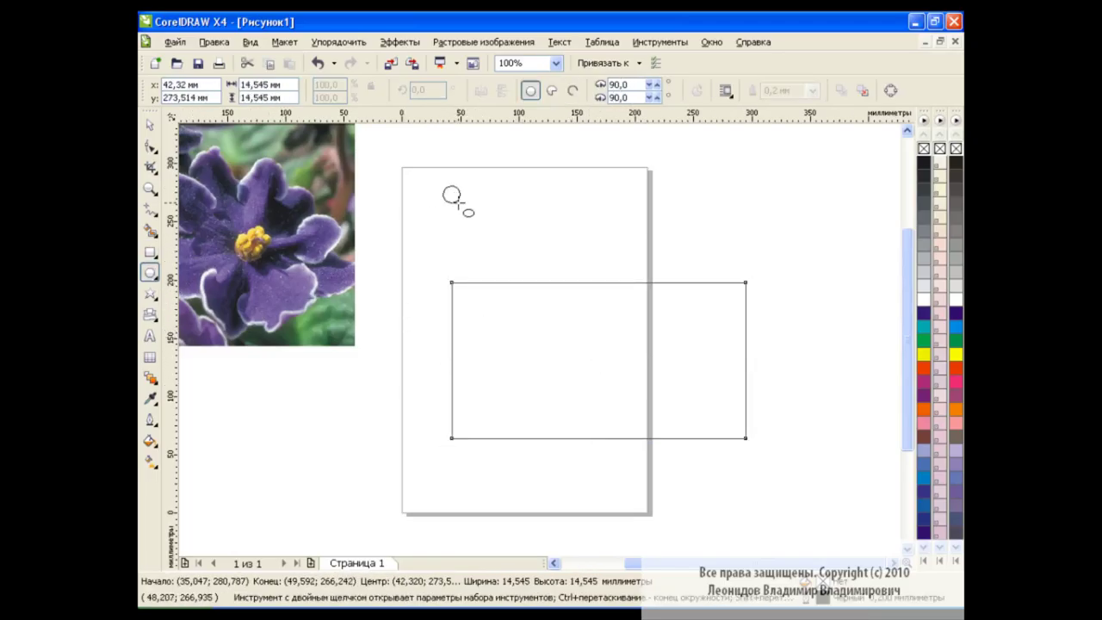
pyautogui.press('space')
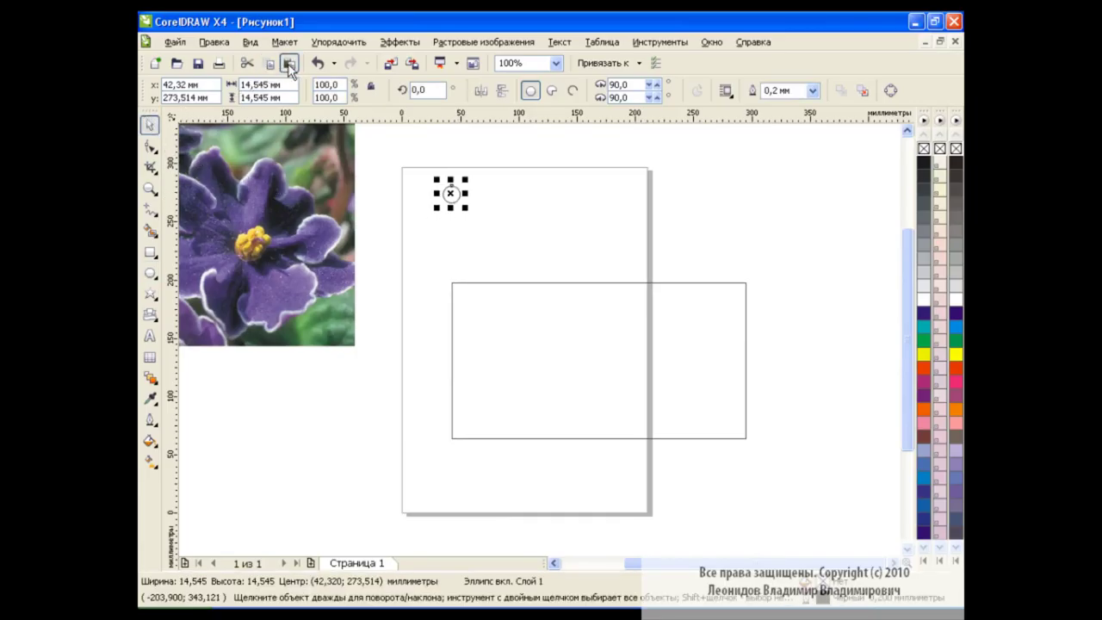
pyautogui.moveTo(451, 193); pyautogui.dragTo(726, 196)
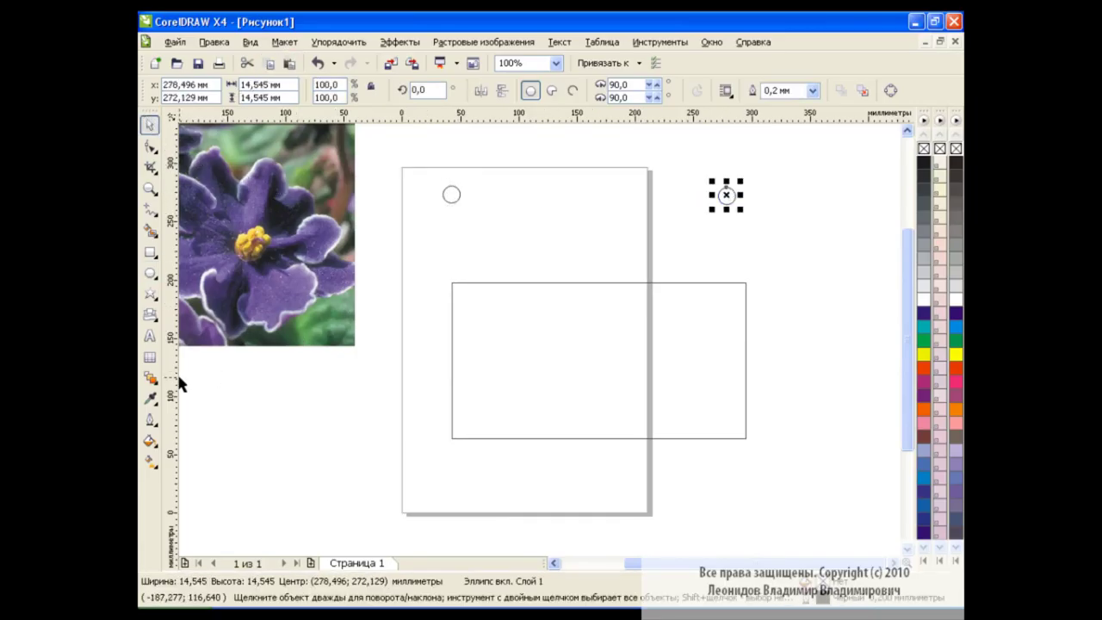
pyautogui.click(150, 377)
pyautogui.moveTo(452, 195); pyautogui.dragTo(726, 197)
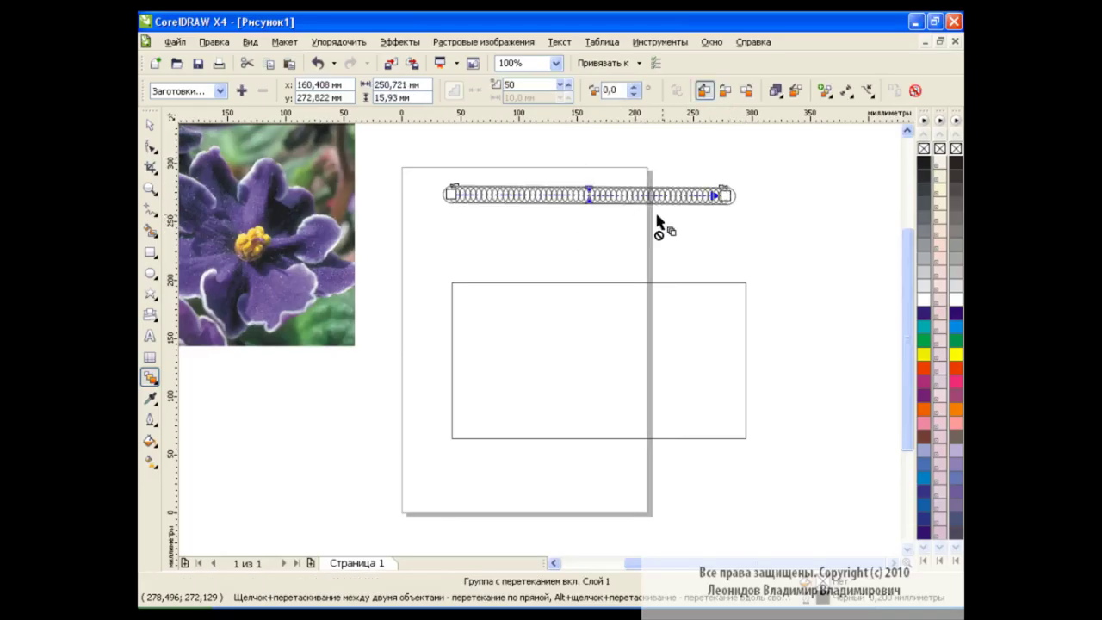
# - Attach the circle blend to the rectangle as a new path, stretched around its whole outline
pyautogui.click(869, 90)
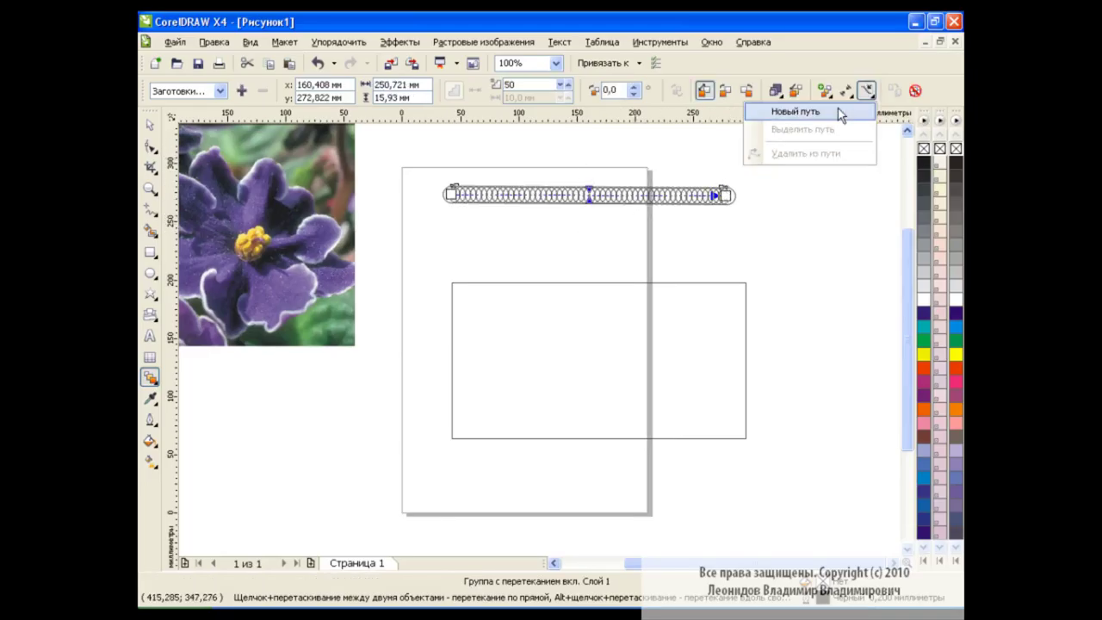
pyautogui.click(839, 113)
pyautogui.click(663, 281)
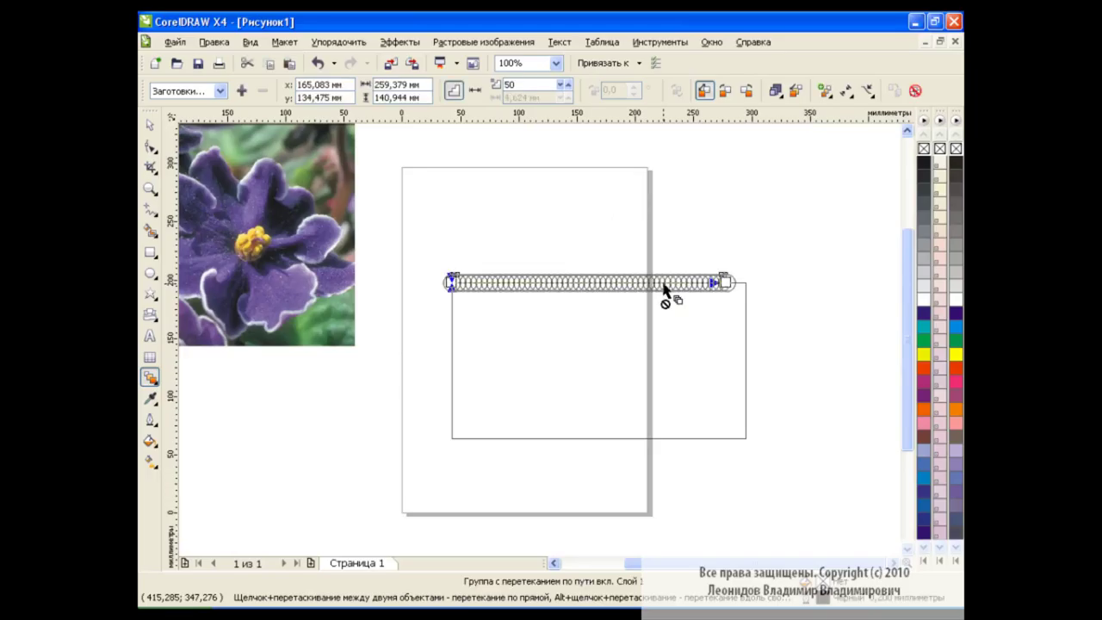
pyautogui.moveTo(727, 283)
pyautogui.mouseDown()
pyautogui.moveTo(746, 368)
pyautogui.moveTo(453, 319)
pyautogui.mouseUp()
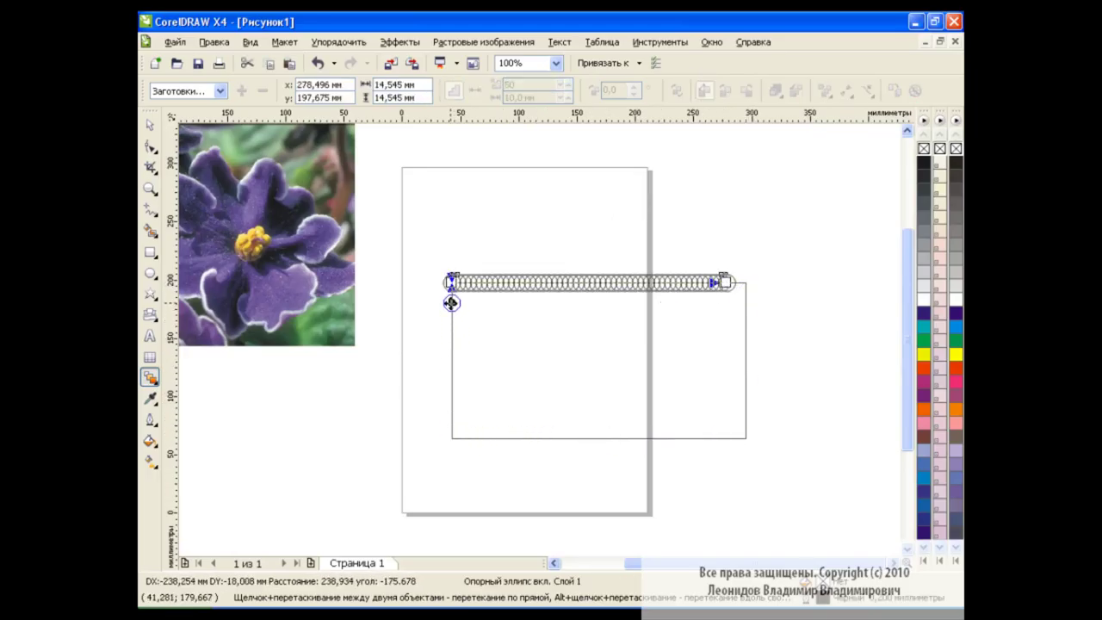
pyautogui.moveTo(452, 320); pyautogui.dragTo(452, 300)
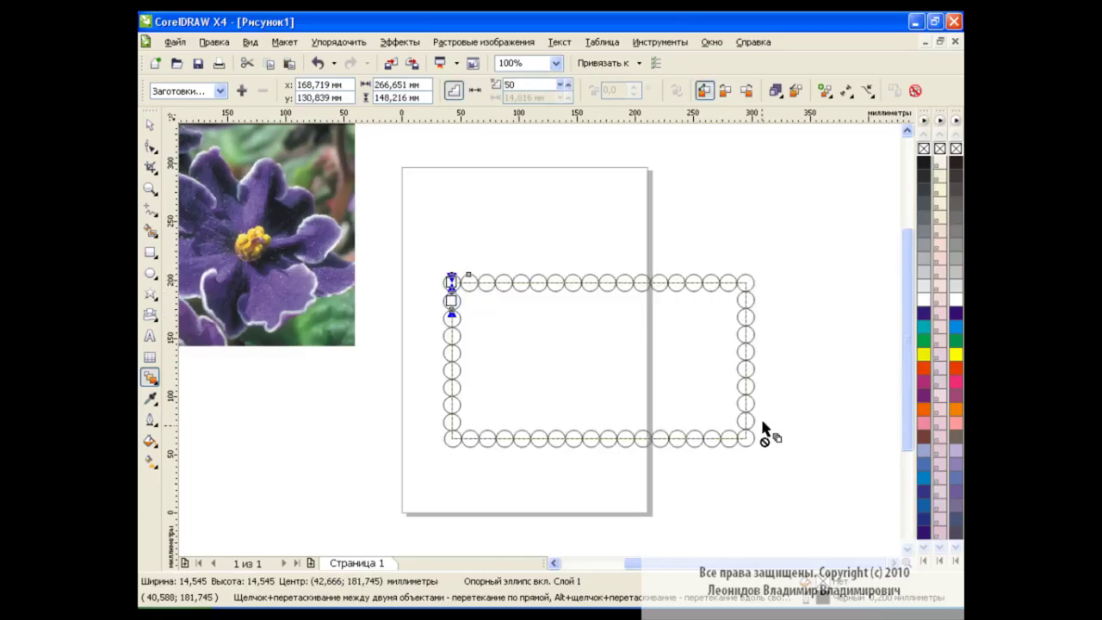
# - Set the blend to 50 steps and return to the Pick tool
pyautogui.click(567, 83)
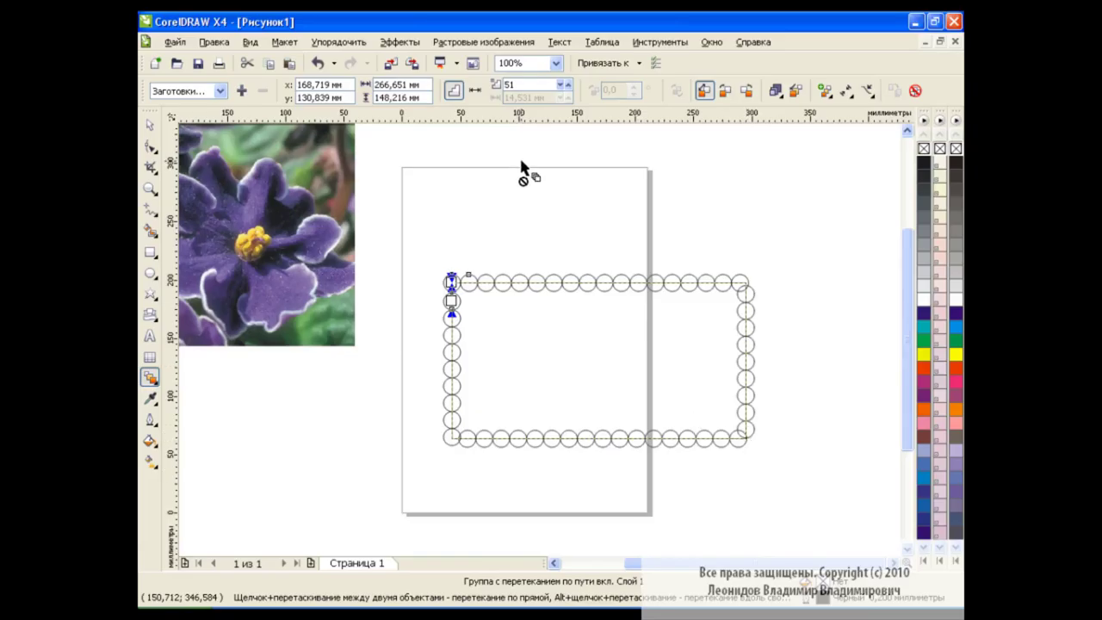
pyautogui.click(567, 87)
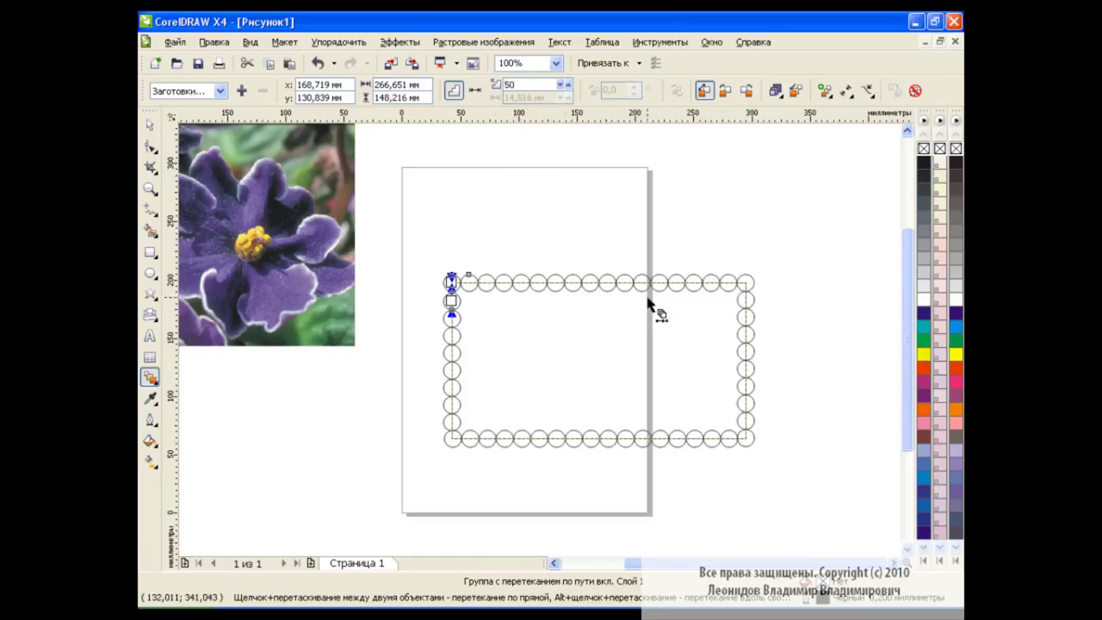
pyautogui.click(150, 125)
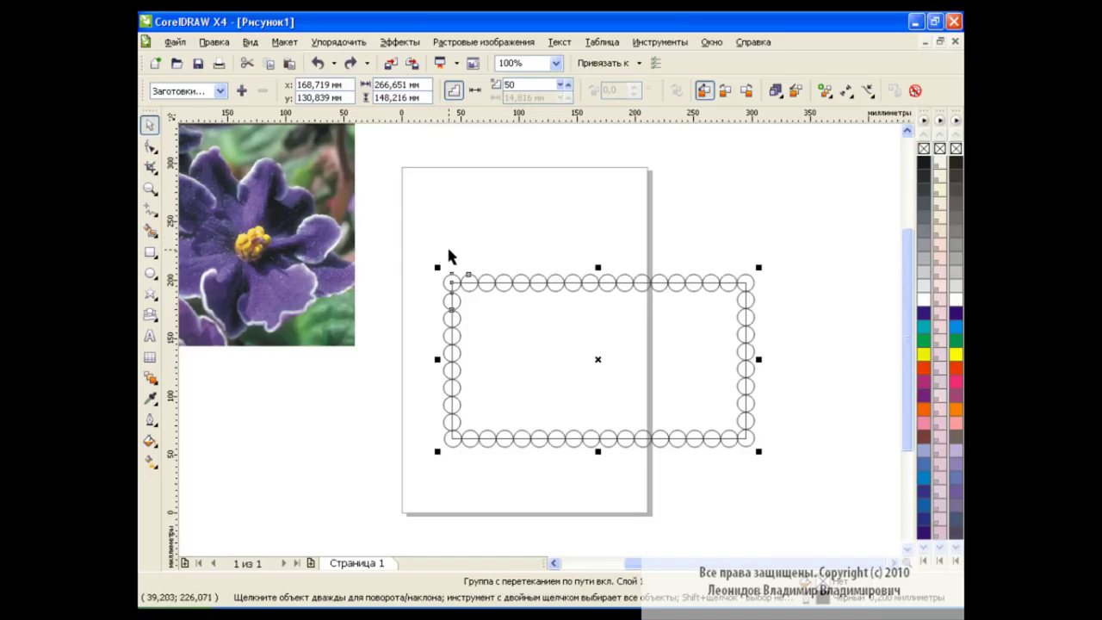
pyautogui.click(351, 45)
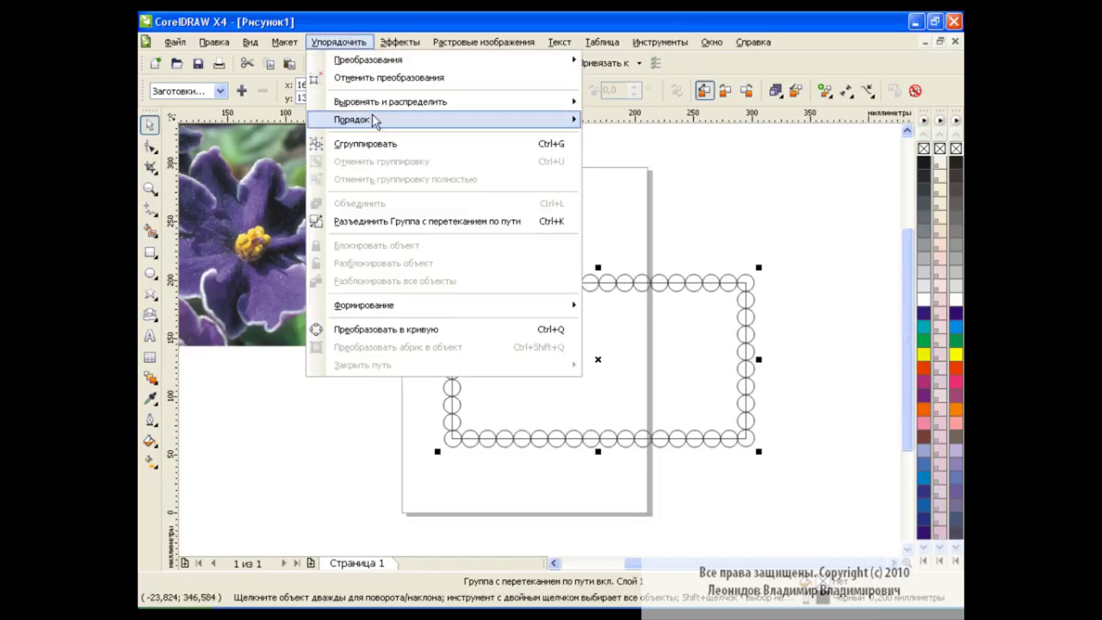
# - Break the blend apart, combine the circles into a scalloped curve, then undo both the move and the combine
pyautogui.click(400, 220)
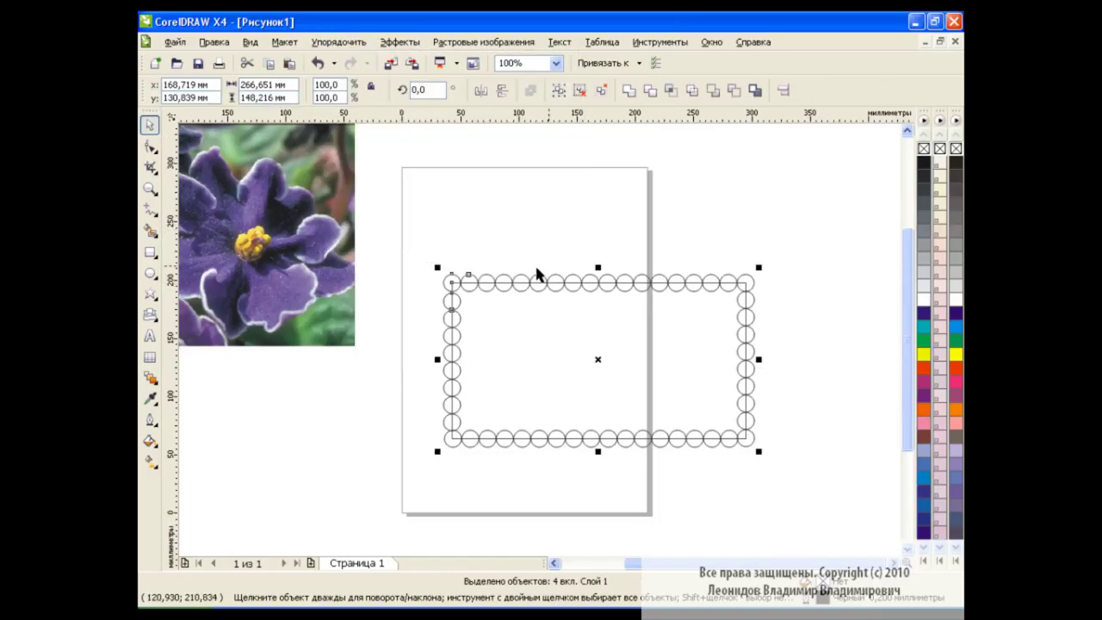
pyautogui.click(632, 91)
pyautogui.click(649, 364)
pyautogui.moveTo(597, 362); pyautogui.dragTo(580, 250)
pyautogui.click(783, 305)
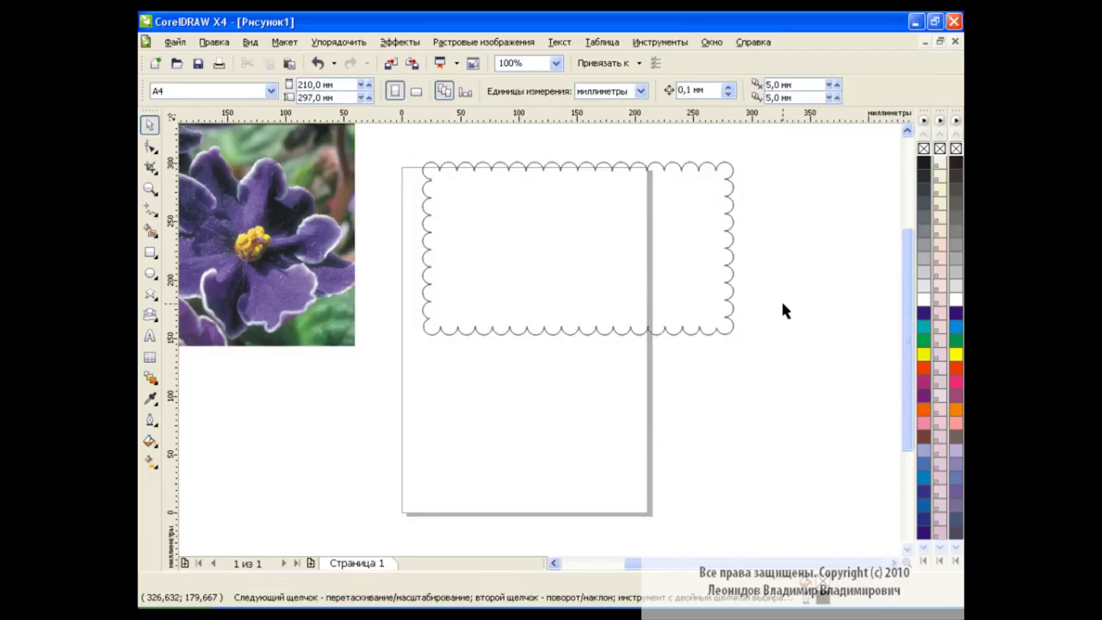
pyautogui.click(733, 293)
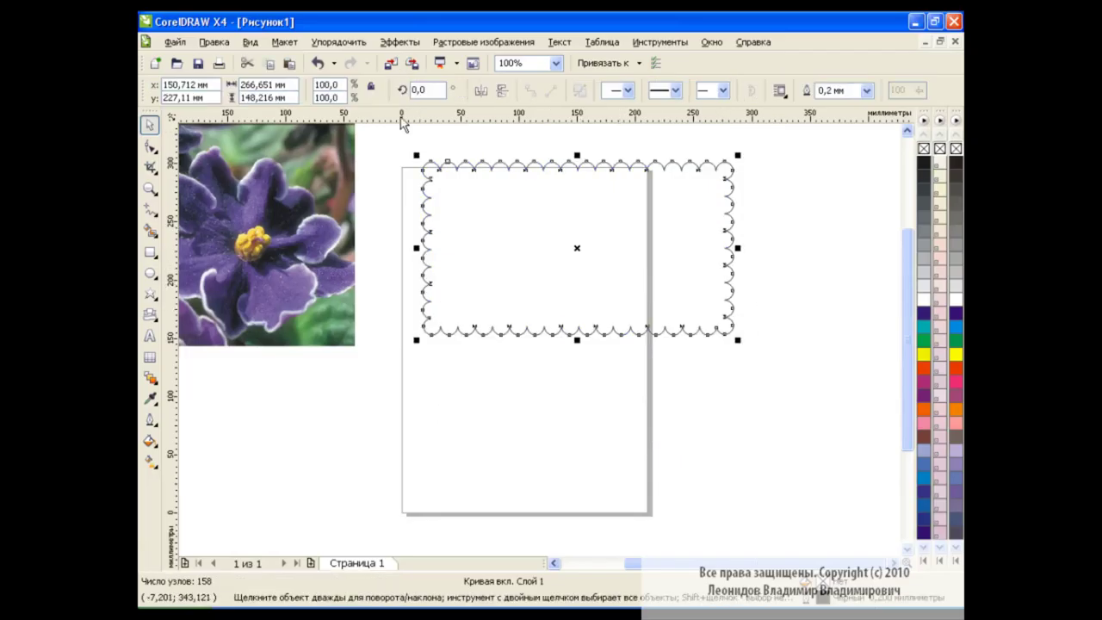
pyautogui.click(318, 64)
pyautogui.click(318, 64)
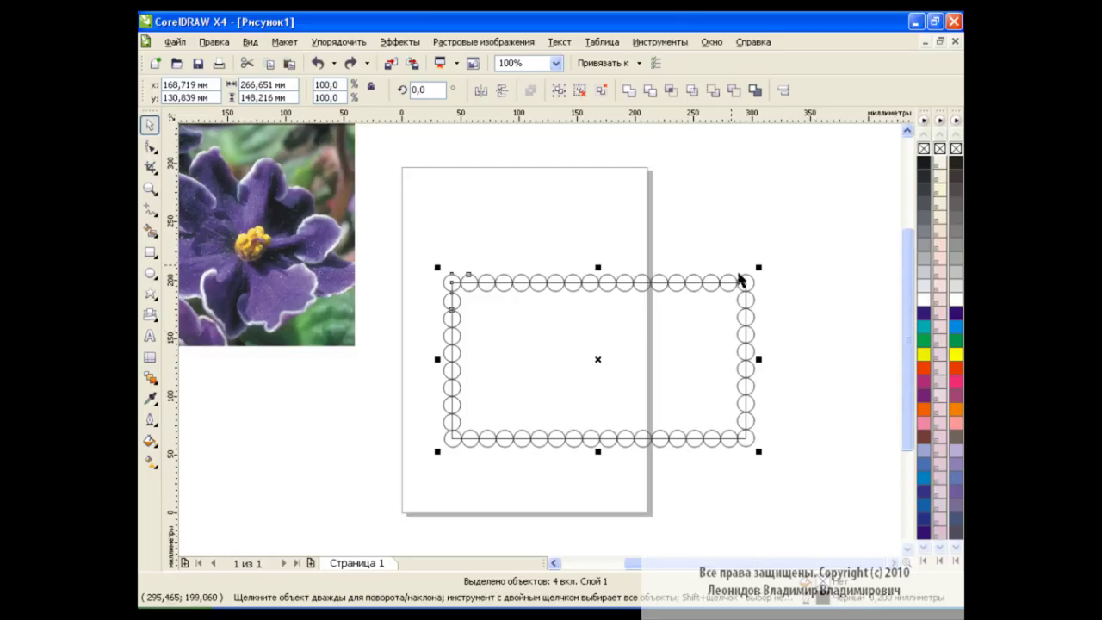
# - Try Back Minus Front and undo it, then marquee-select and delete the circle frame
pyautogui.click(734, 90)
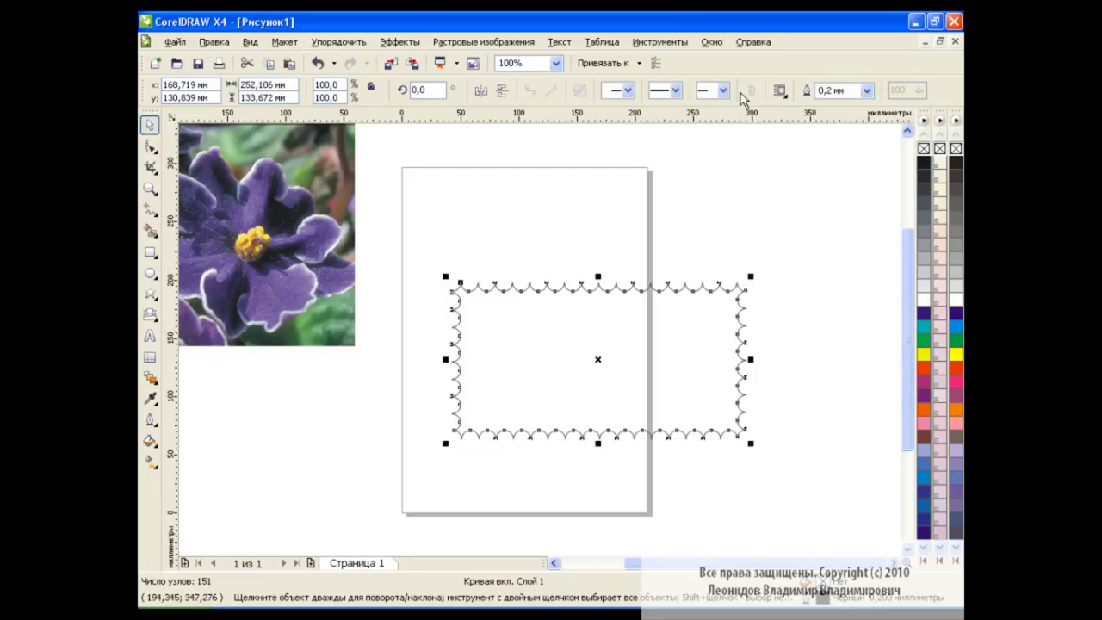
pyautogui.click(787, 310)
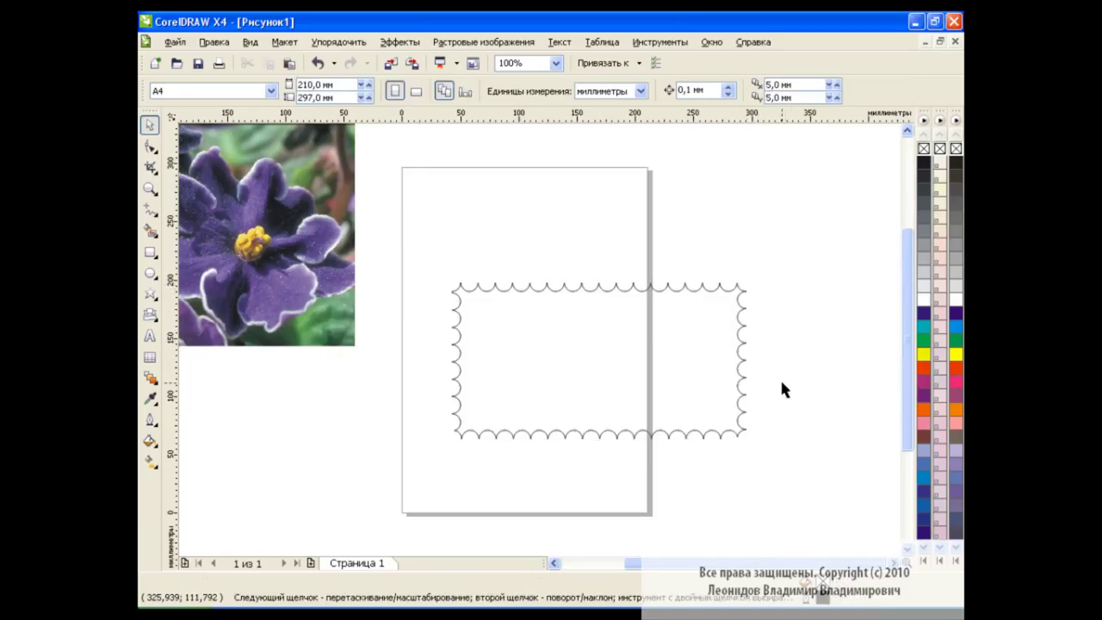
pyautogui.click(318, 63)
pyautogui.click(726, 226)
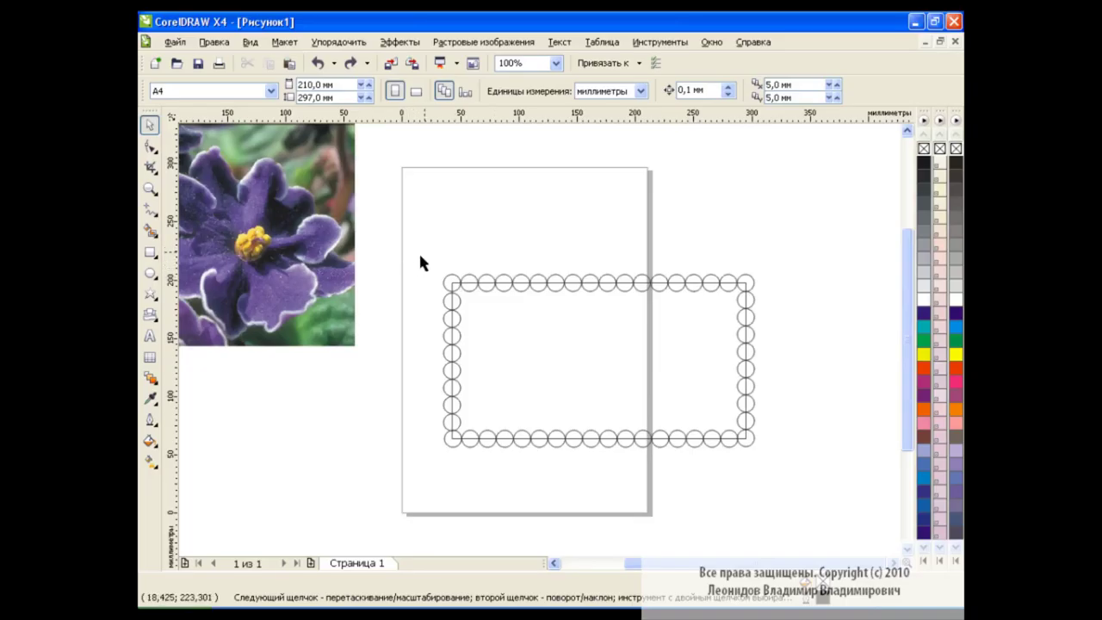
pyautogui.moveTo(418, 251); pyautogui.dragTo(805, 484)
pyautogui.press('Delete')
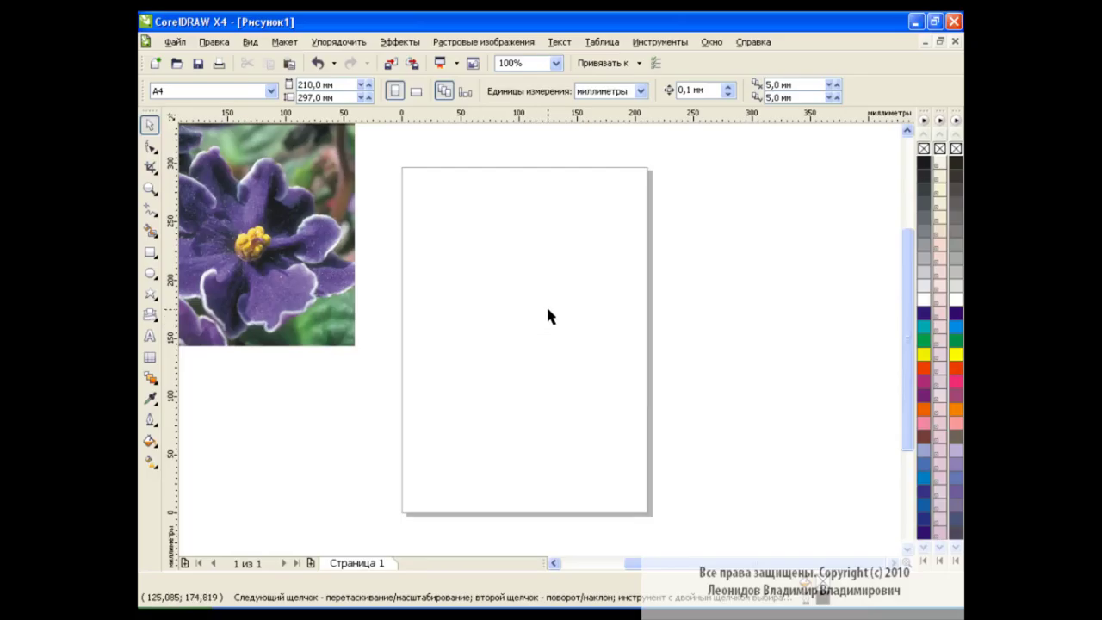
# - Draw an outer heart and a smaller inner heart with the Basic Shapes heart preset
pyautogui.click(150, 314)
pyautogui.click(228, 320)
pyautogui.click(532, 90)
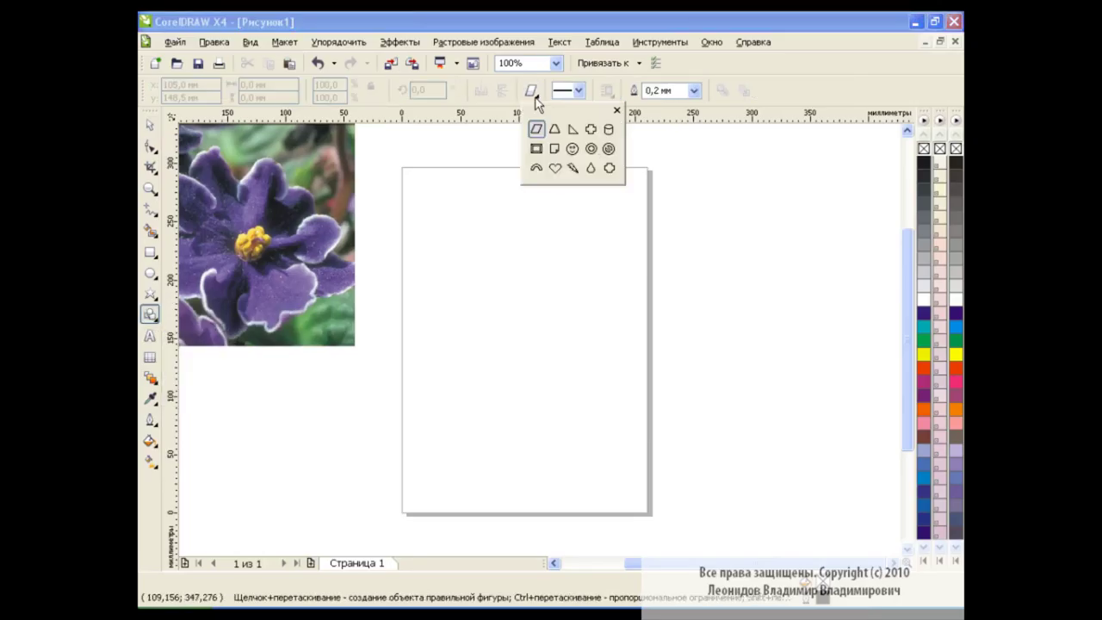
pyautogui.click(555, 168)
pyautogui.moveTo(464, 197)
pyautogui.mouseDown()
pyautogui.moveTo(652, 368)
pyautogui.moveTo(733, 422)
pyautogui.mouseUp()
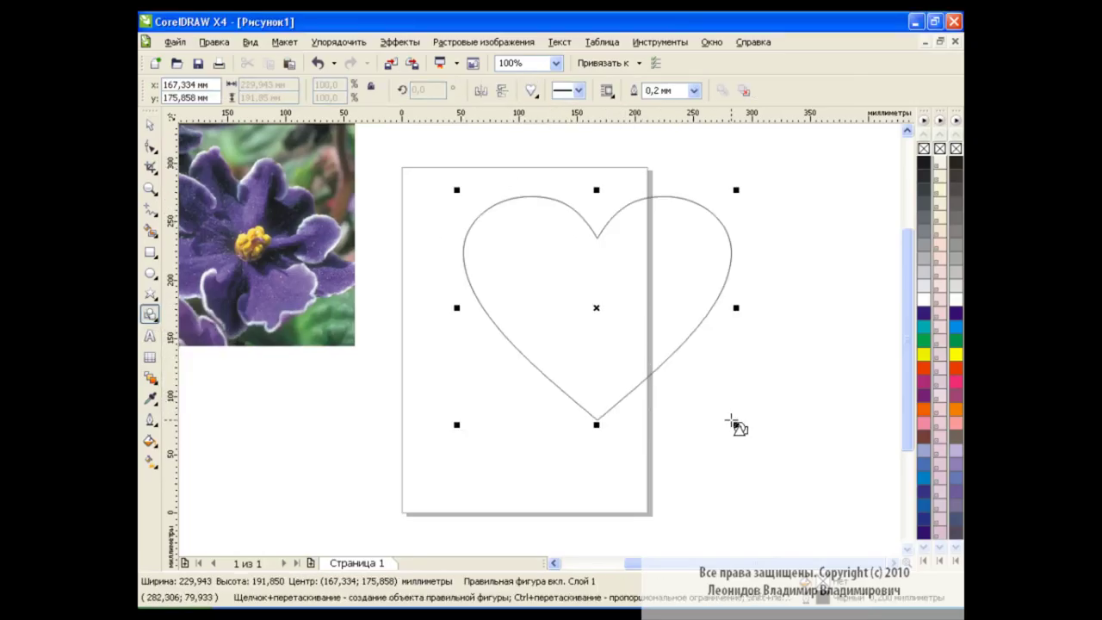
pyautogui.moveTo(497, 222); pyautogui.dragTo(699, 398)
# - Combine both hearts into one 229,943 × 191,85 mm curve and shift it left and up
pyautogui.click(151, 127)
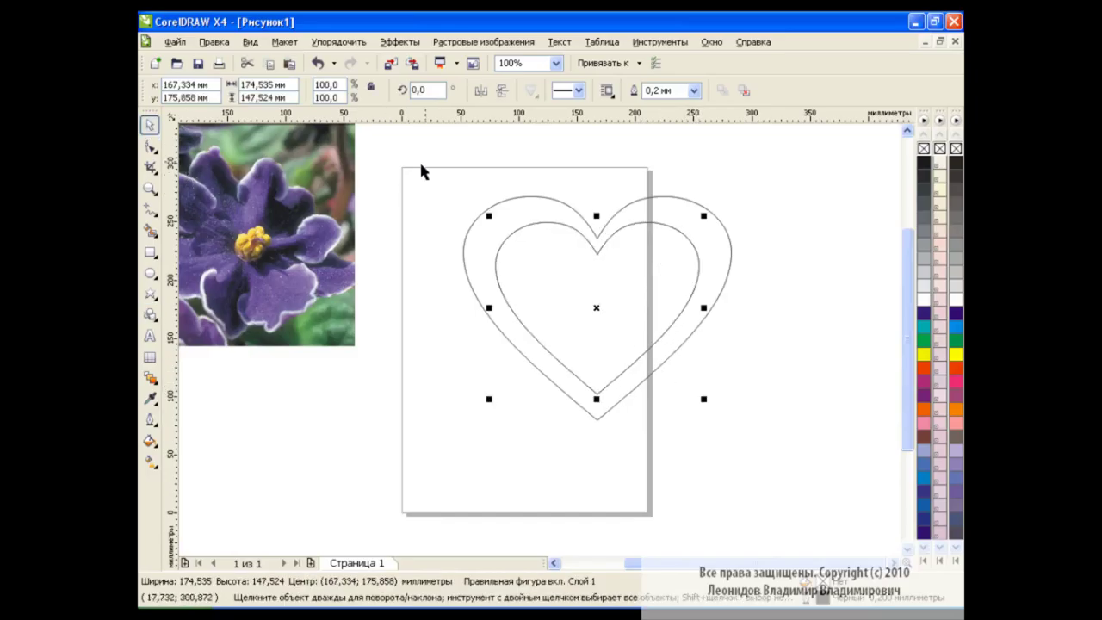
pyautogui.moveTo(439, 168); pyautogui.dragTo(763, 437)
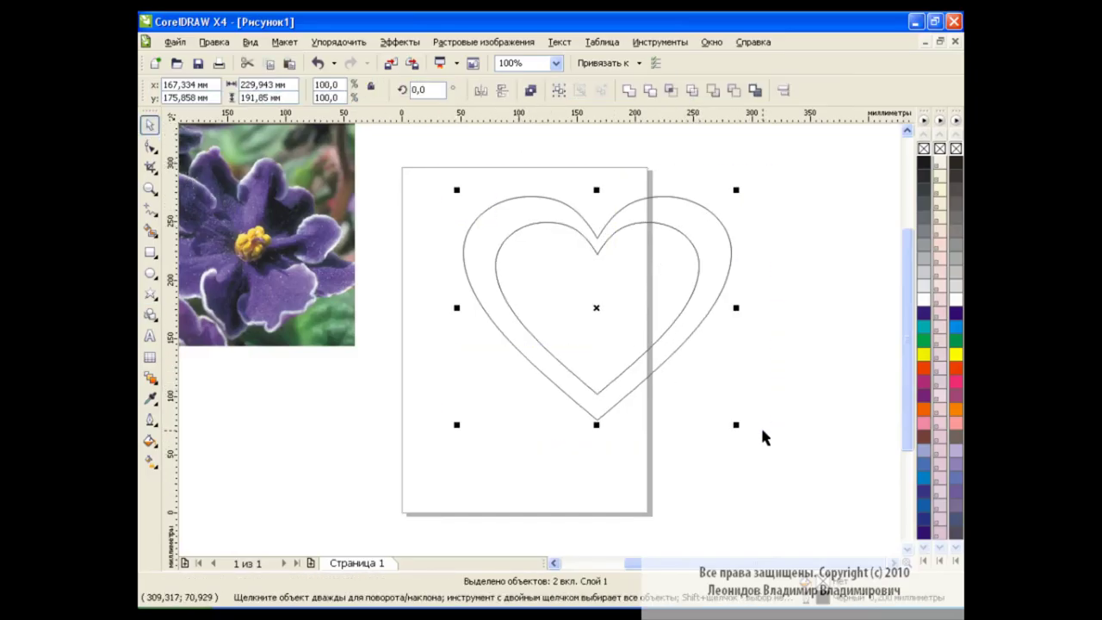
pyautogui.click(691, 92)
pyautogui.click(718, 301)
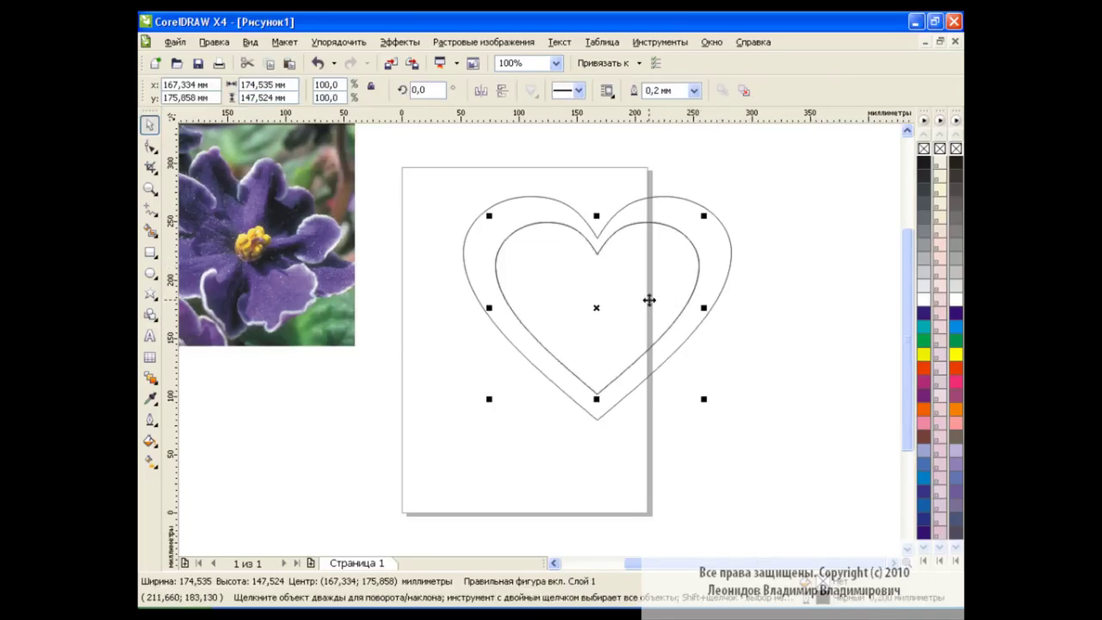
pyautogui.click(652, 307)
pyautogui.click(651, 249)
pyautogui.moveTo(597, 307)
pyautogui.mouseDown()
pyautogui.moveTo(417, 294)
pyautogui.moveTo(598, 320)
pyautogui.moveTo(581, 315)
pyautogui.mouseUp()
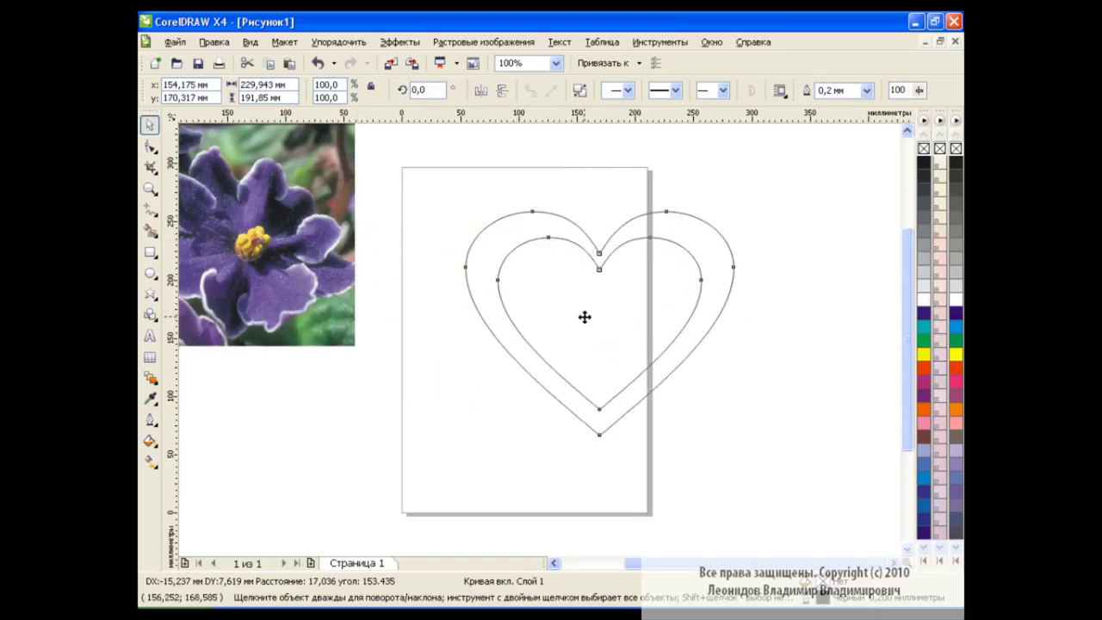
pyautogui.click(758, 352)
pyautogui.click(704, 257)
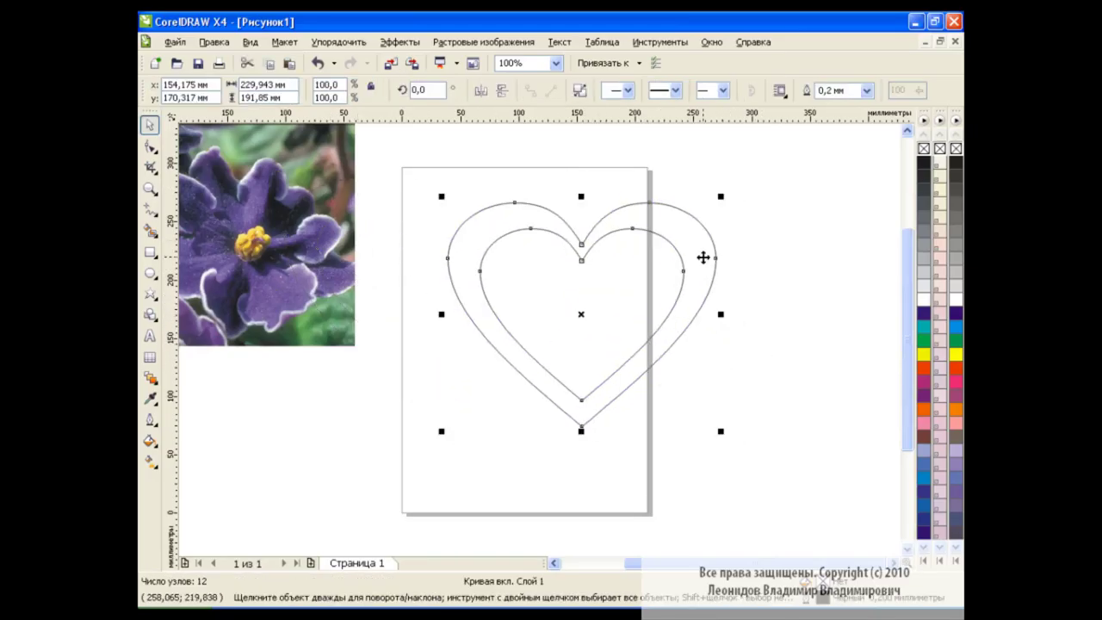
# - Give the heart ring a wood-grain bitmap Pattern Fill, leaving its centre empty
pyautogui.click(150, 441)
pyautogui.click(251, 485)
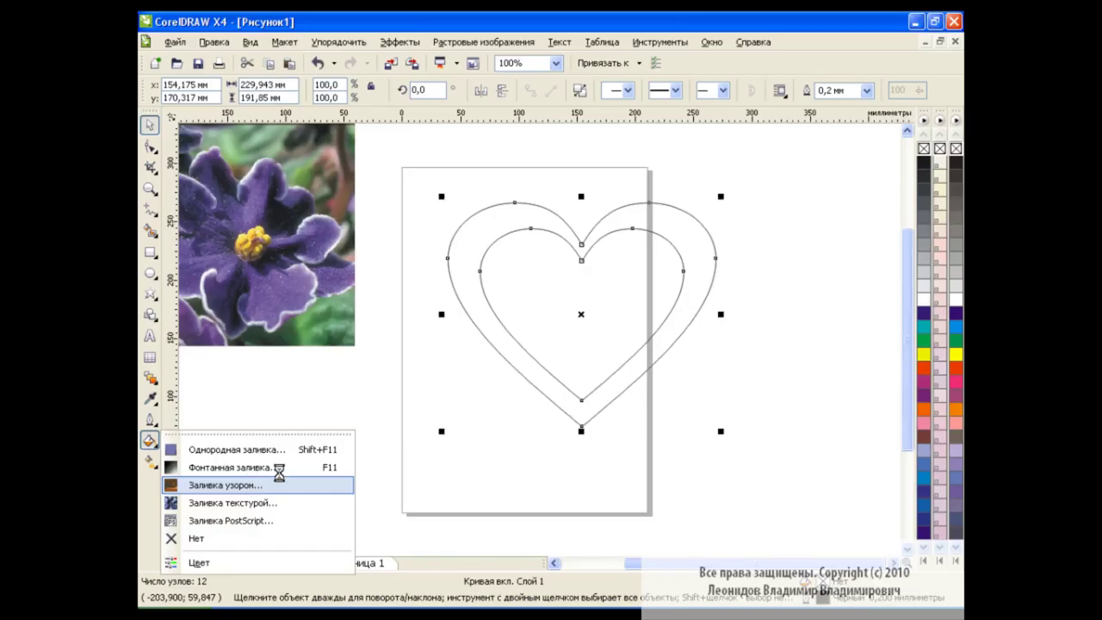
pyautogui.click(445, 236)
pyautogui.click(566, 212)
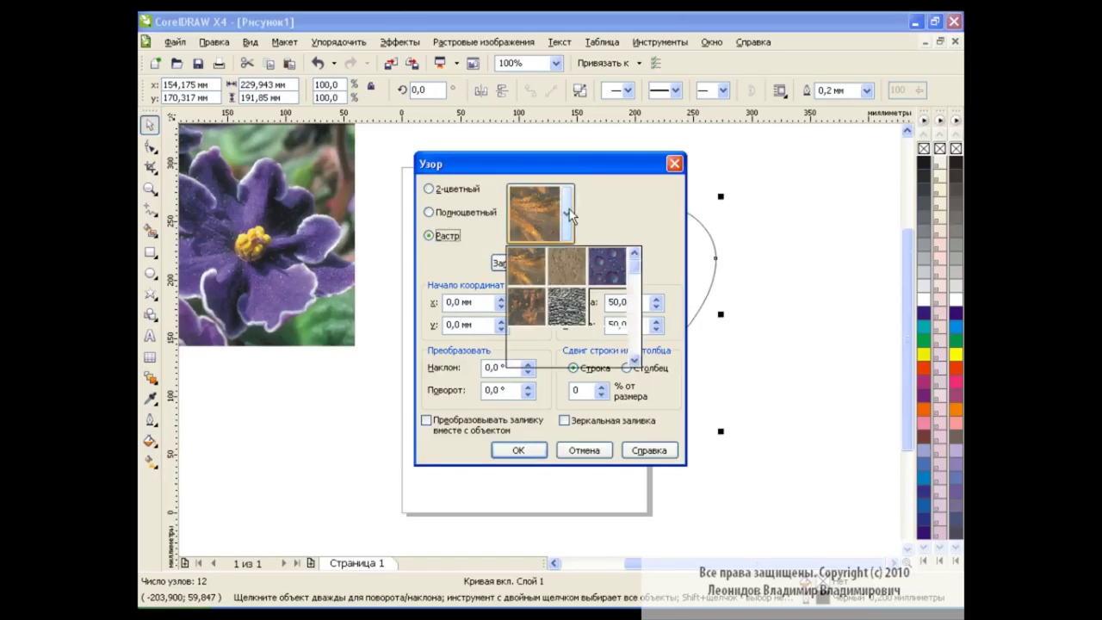
pyautogui.moveTo(638, 274); pyautogui.dragTo(638, 362)
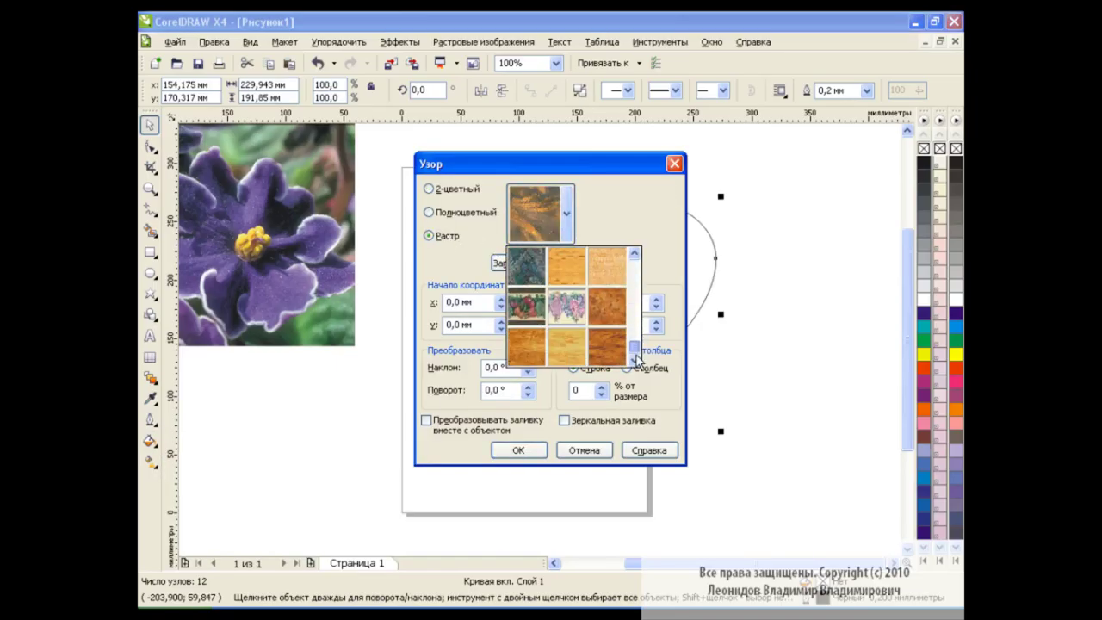
pyautogui.click(608, 360)
pyautogui.click(527, 449)
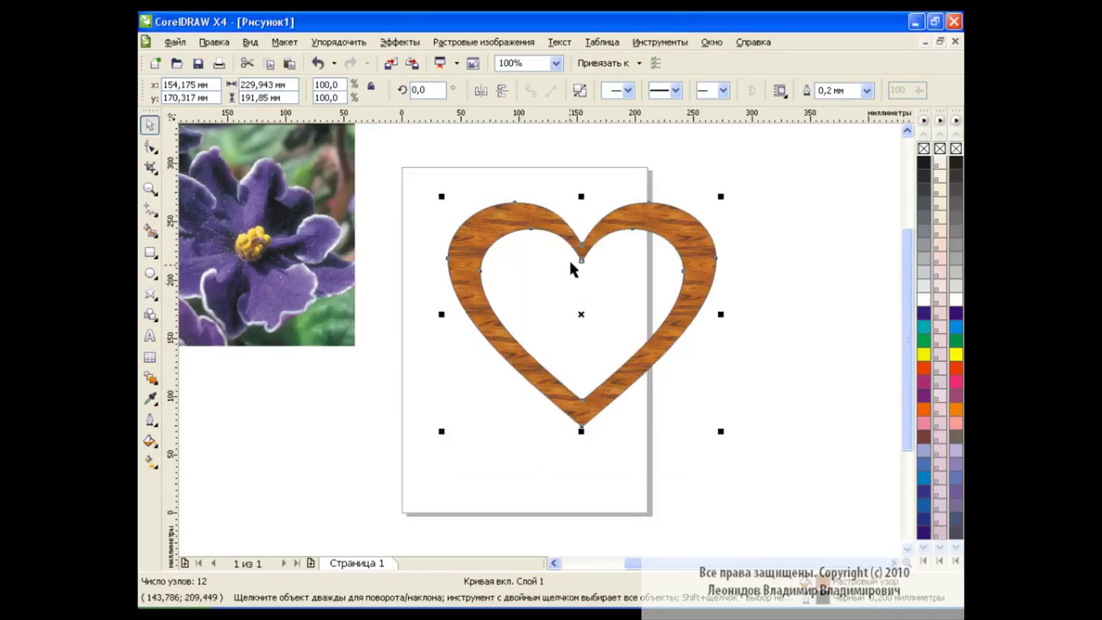
pyautogui.click(806, 320)
pyautogui.click(710, 254)
pyautogui.click(151, 379)
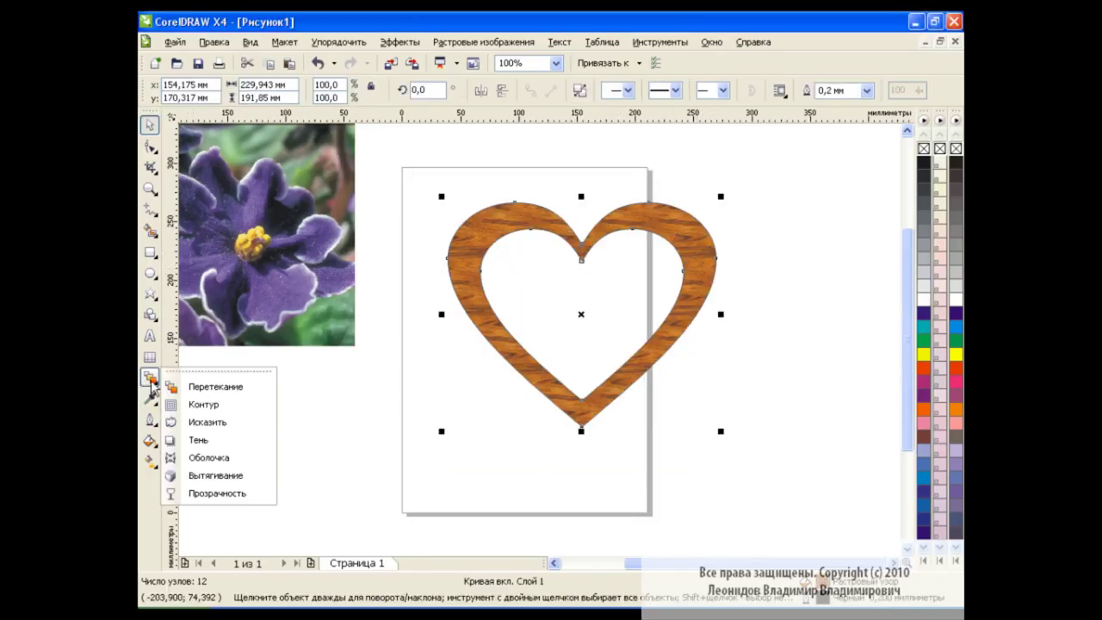
# - Extrude the wooden heart ring to depth 4 with a 2,0 mm, 45° bevel
pyautogui.click(231, 476)
pyautogui.moveTo(582, 264); pyautogui.dragTo(583, 313)
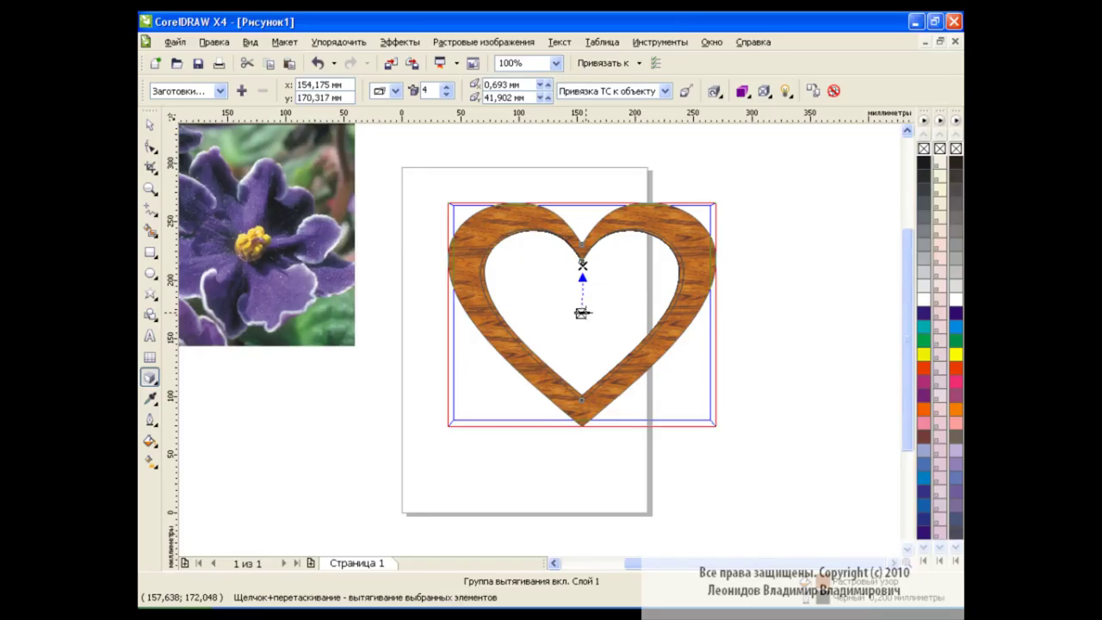
pyautogui.click(764, 90)
pyautogui.click(766, 125)
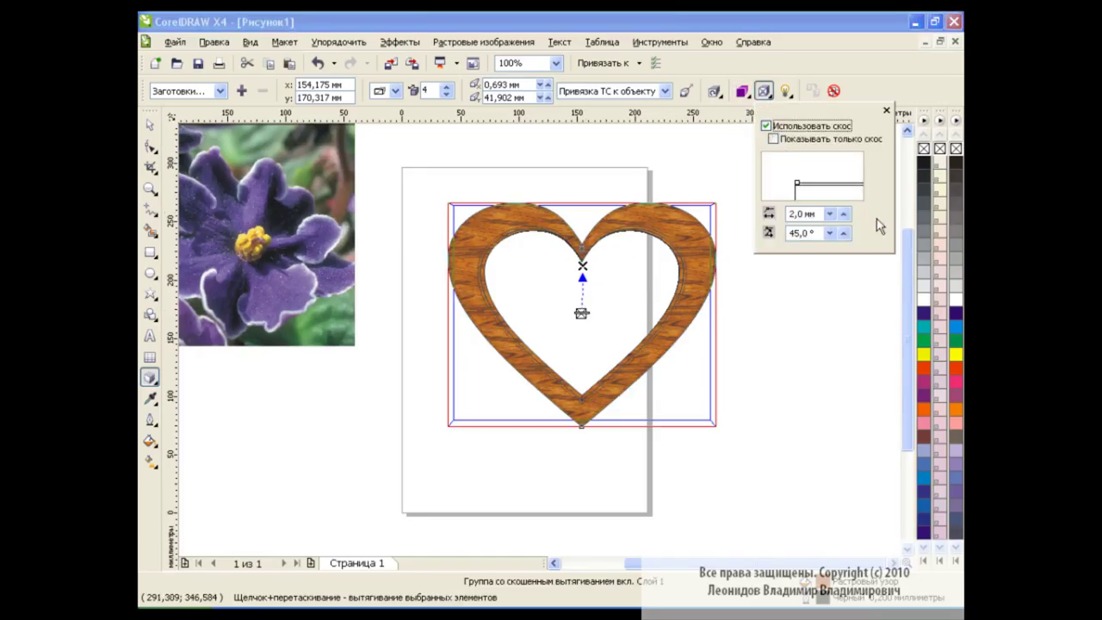
pyautogui.click(150, 127)
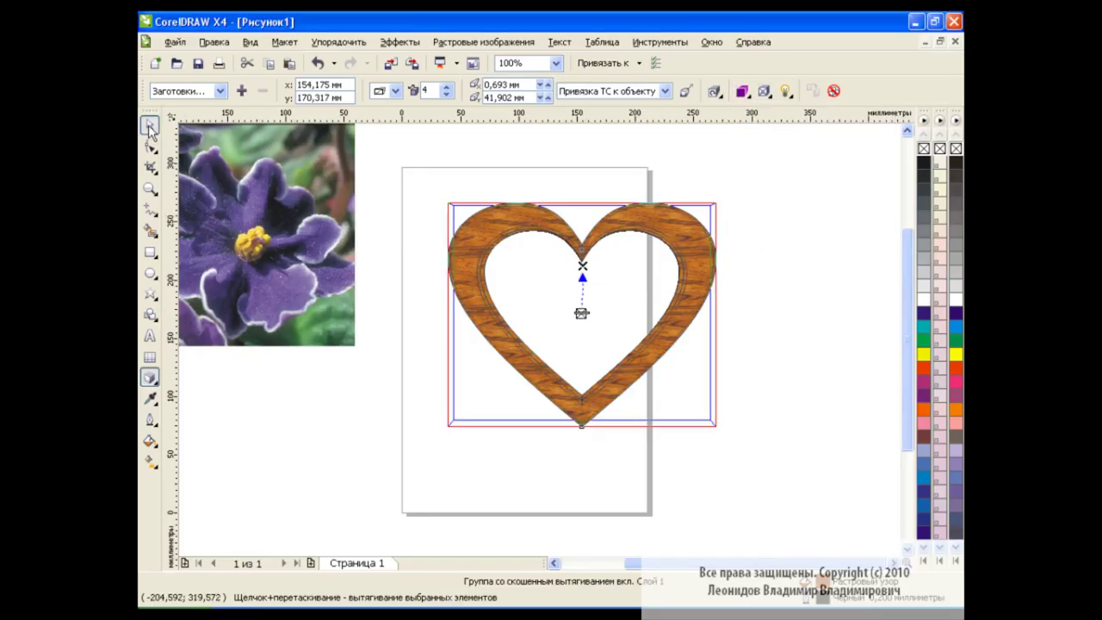
pyautogui.click(435, 361)
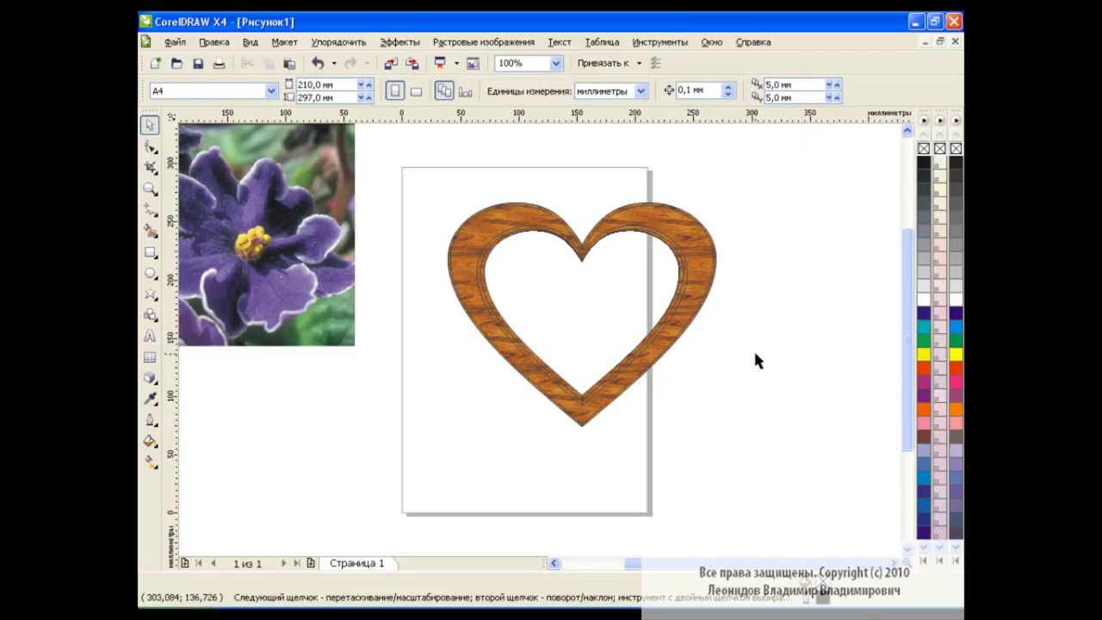
pyautogui.click(487, 268)
pyautogui.click(338, 41)
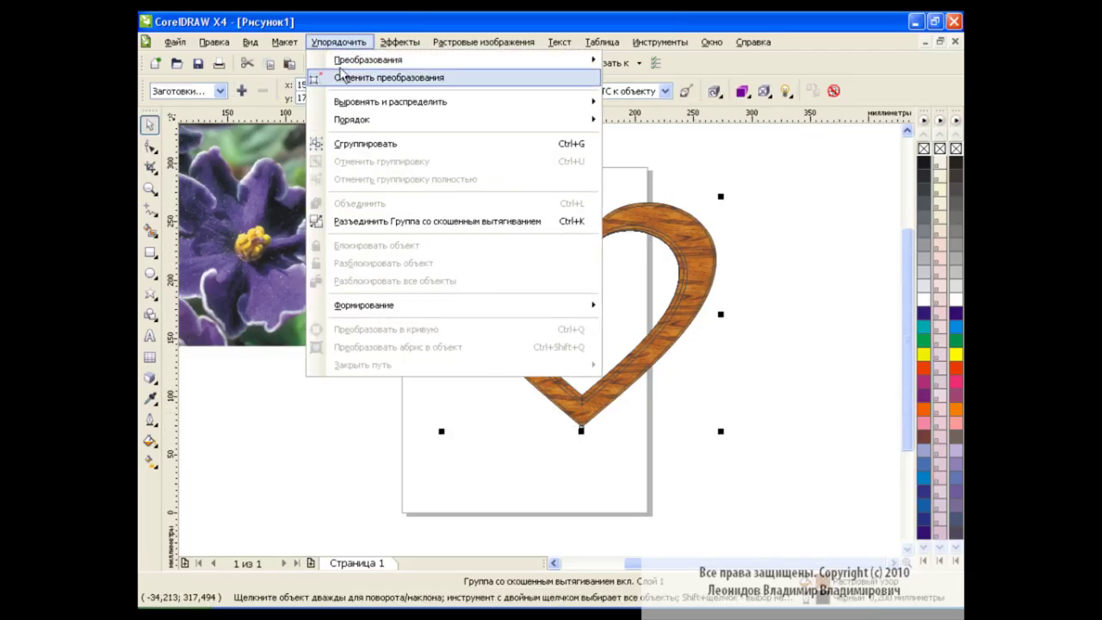
# - Break apart the bevelled extrusion group and cancel out of the Pattern Fill settings
pyautogui.click(486, 221)
pyautogui.click(729, 262)
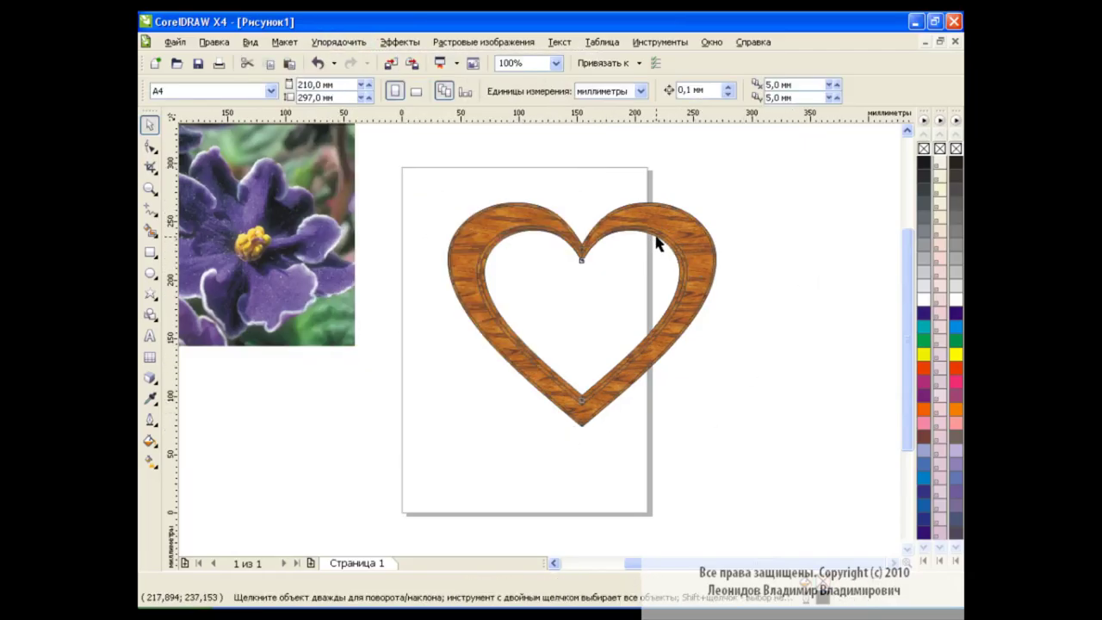
pyautogui.click(657, 245)
pyautogui.click(732, 265)
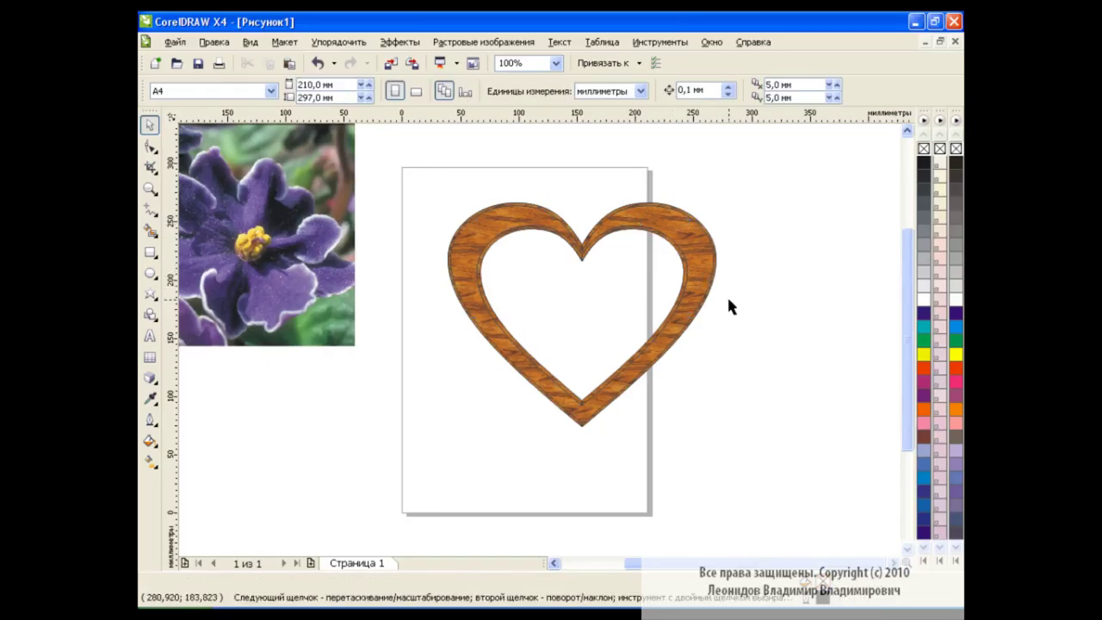
pyautogui.click(149, 440)
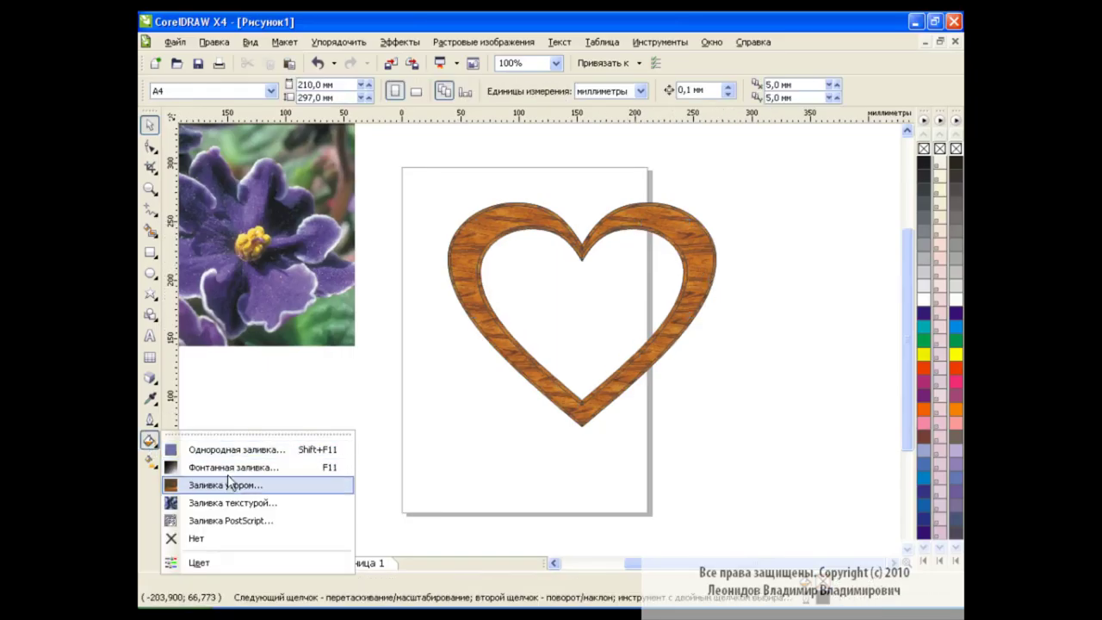
pyautogui.click(231, 485)
pyautogui.click(558, 389)
# - Fill the heart group with a golden bitmap pattern
pyautogui.click(684, 284)
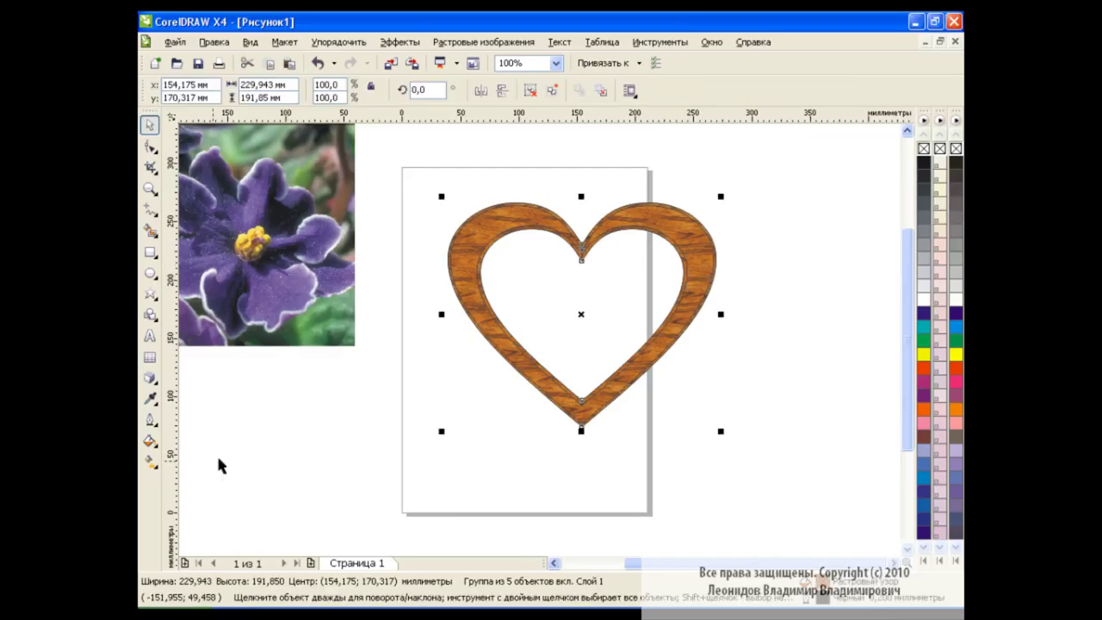
pyautogui.click(150, 441)
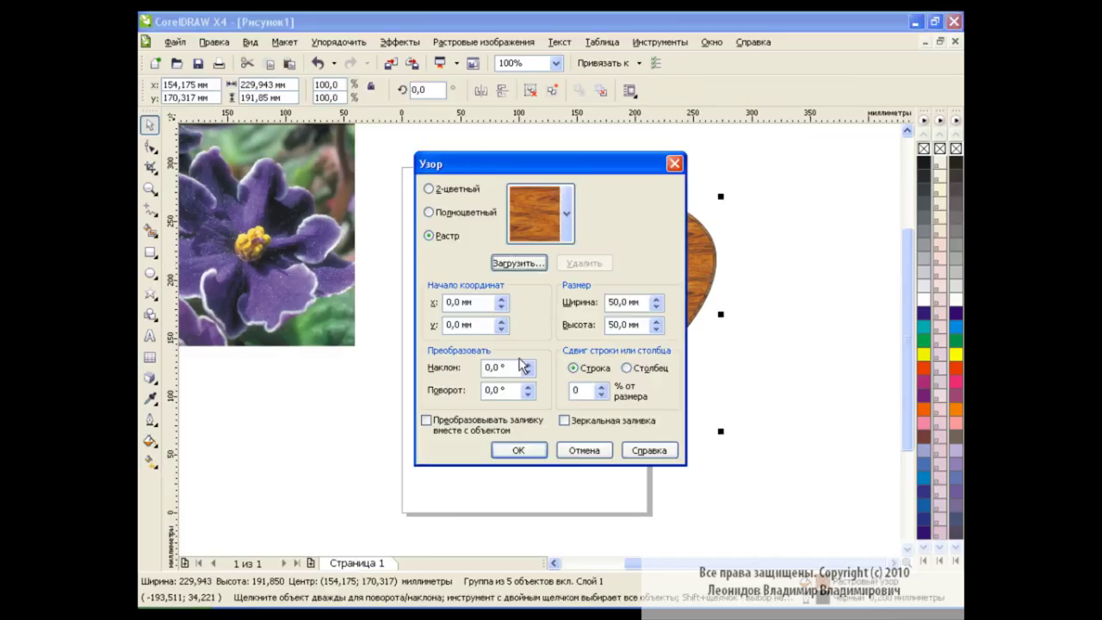
pyautogui.click(568, 214)
pyautogui.scroll(-3, 568, 306)
pyautogui.scroll(-3, 568, 306)
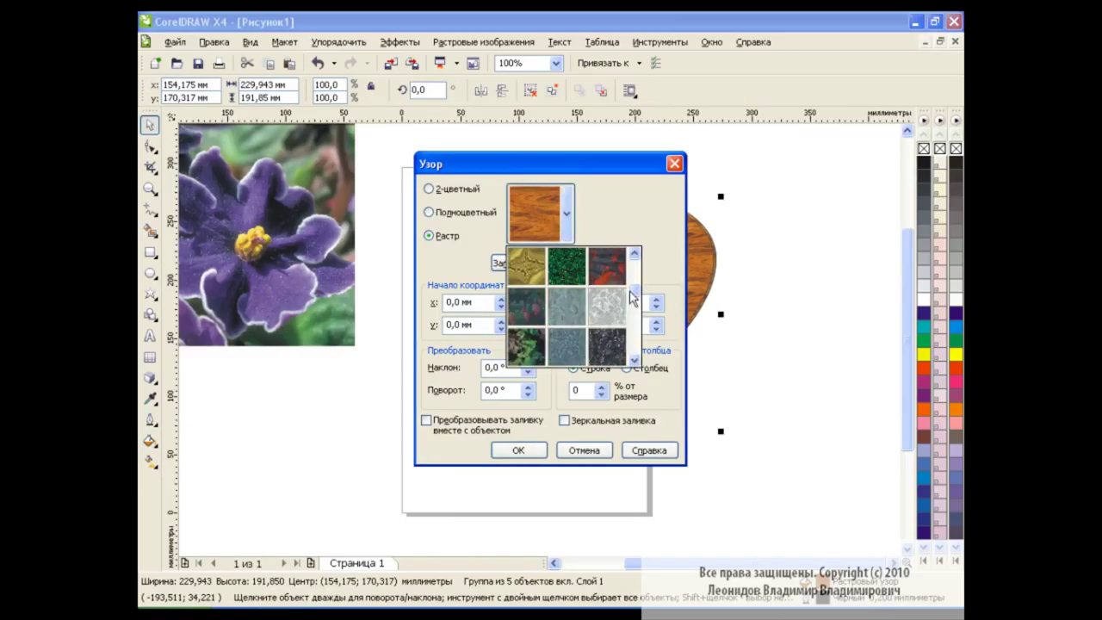
pyautogui.click(526, 267)
pyautogui.click(519, 450)
pyautogui.click(783, 302)
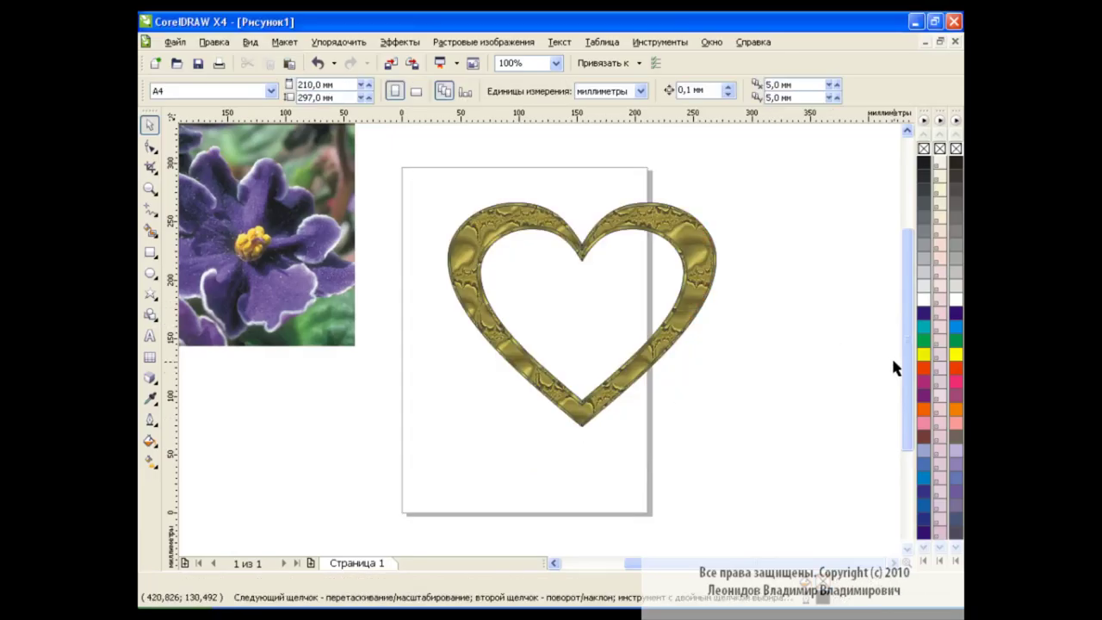
# - Try yellow and then green palette fills on the heart
pyautogui.click(925, 354)
pyautogui.click(585, 389)
pyautogui.click(667, 344)
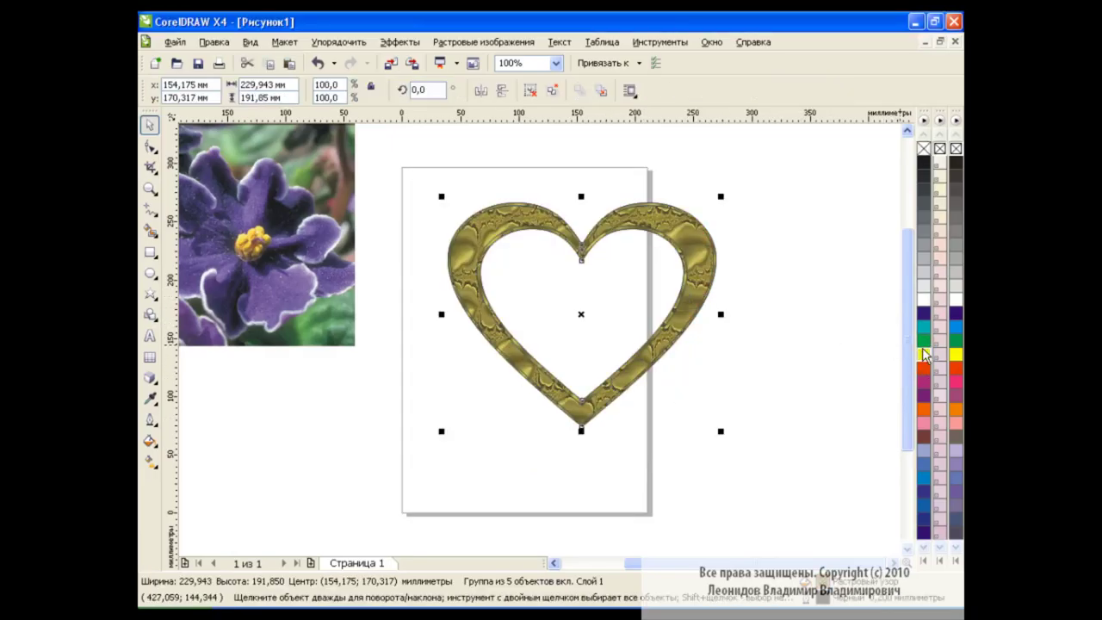
pyautogui.click(924, 354)
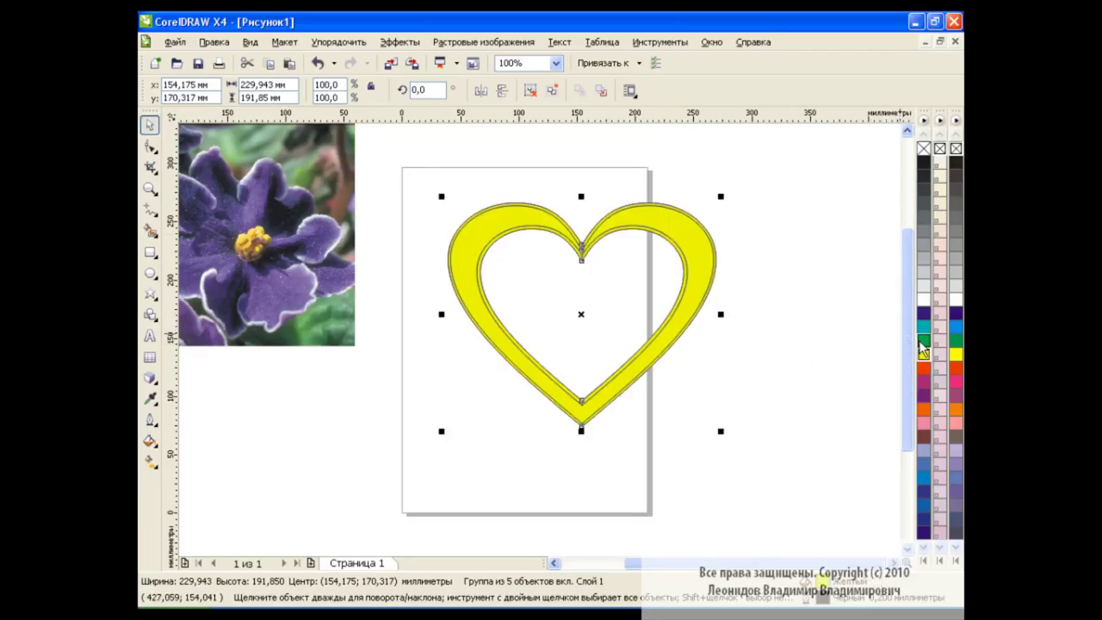
pyautogui.click(924, 341)
# - Undo the green, yellow and golden fills to restore the wood-grain fill
pyautogui.click(318, 63)
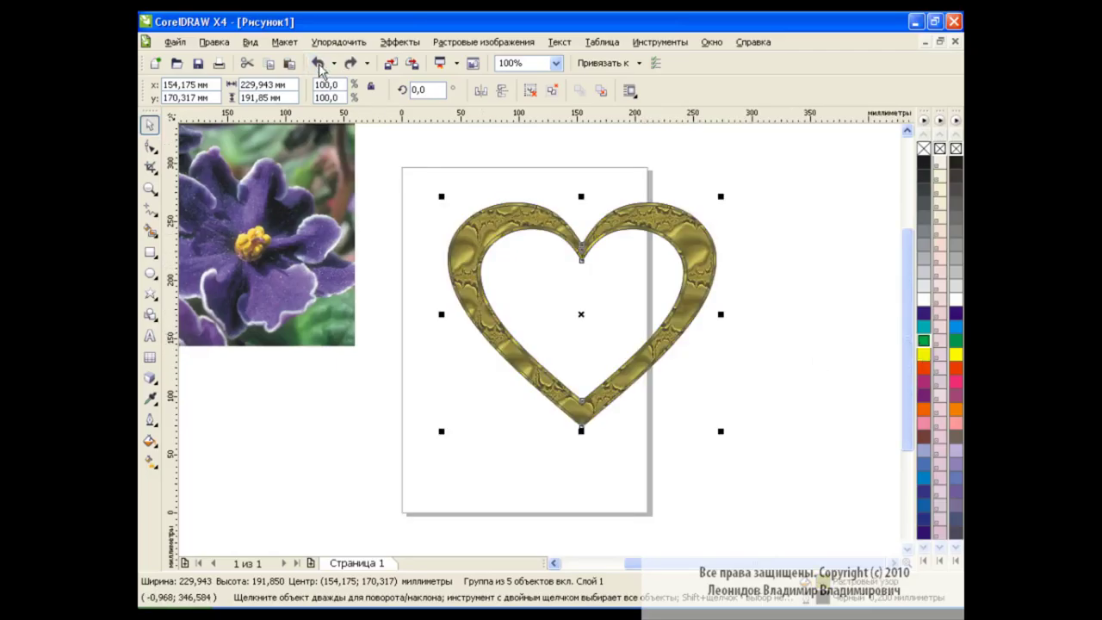
pyautogui.click(755, 289)
pyautogui.click(705, 256)
pyautogui.hotkey('ctrl', 'z')
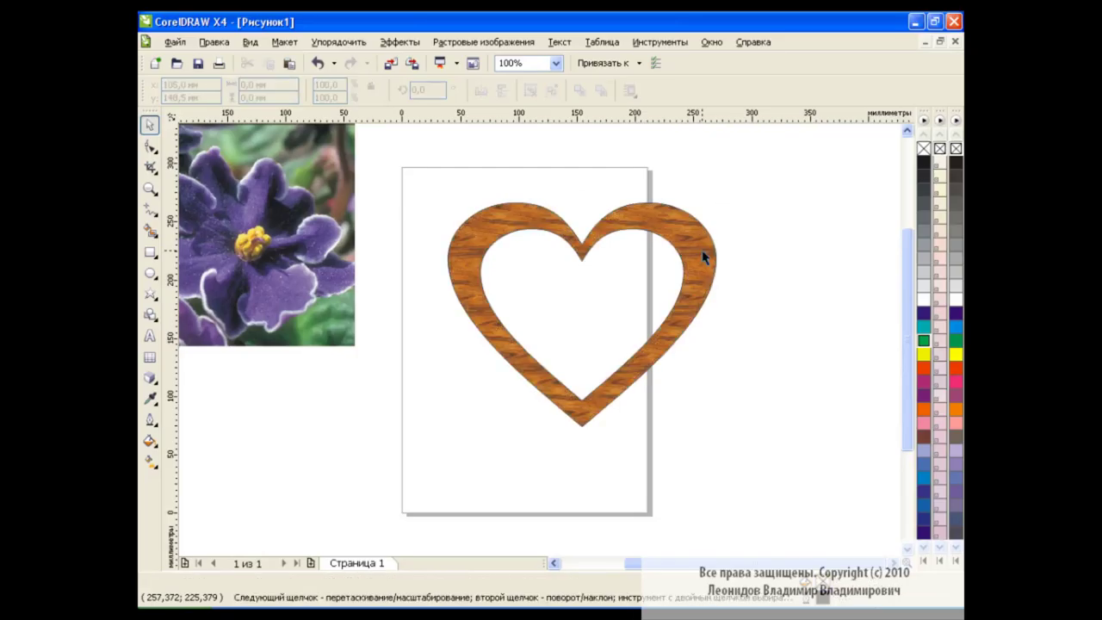
# - Select the wood heart ring and delete it
pyautogui.click(681, 277)
pyautogui.press('Delete')
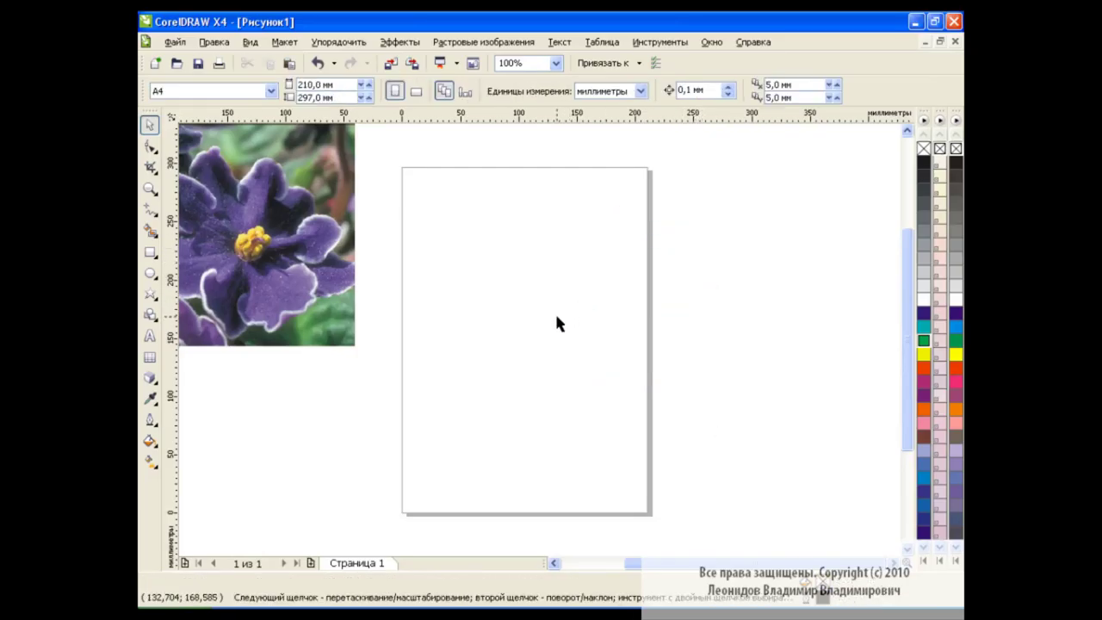